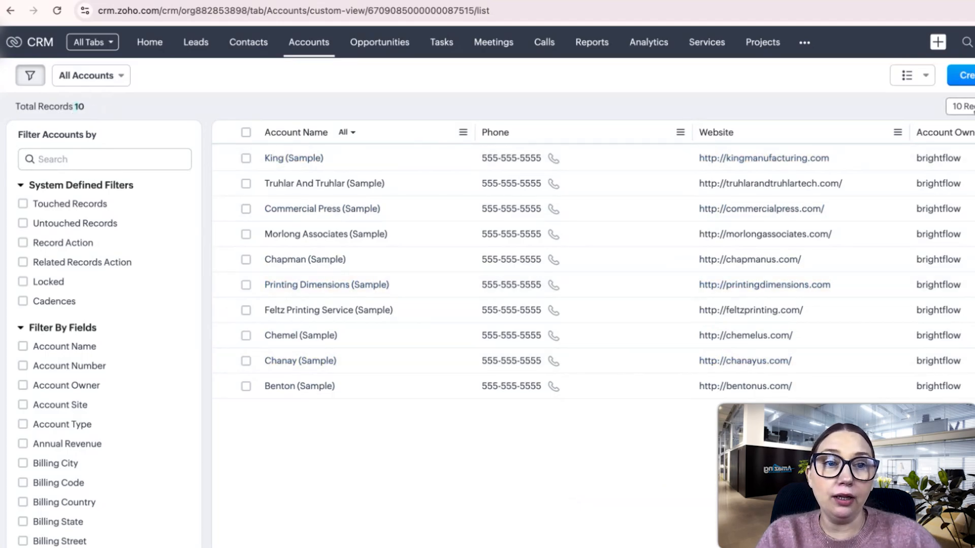
Set the accounts list to show 50 records per page
click(962, 106)
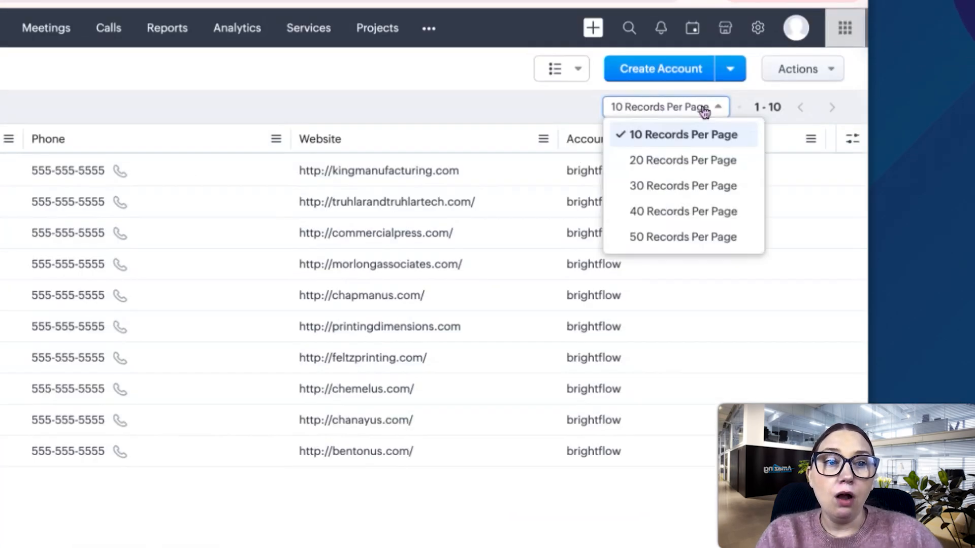
click(697, 237)
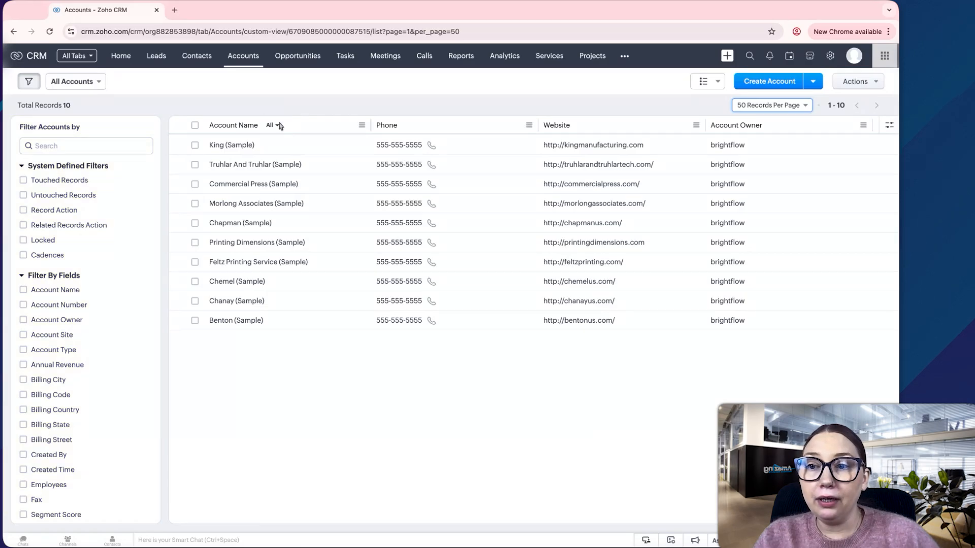
Open the King (Sample) account record to review its account information, and return to the accounts list
click(239, 145)
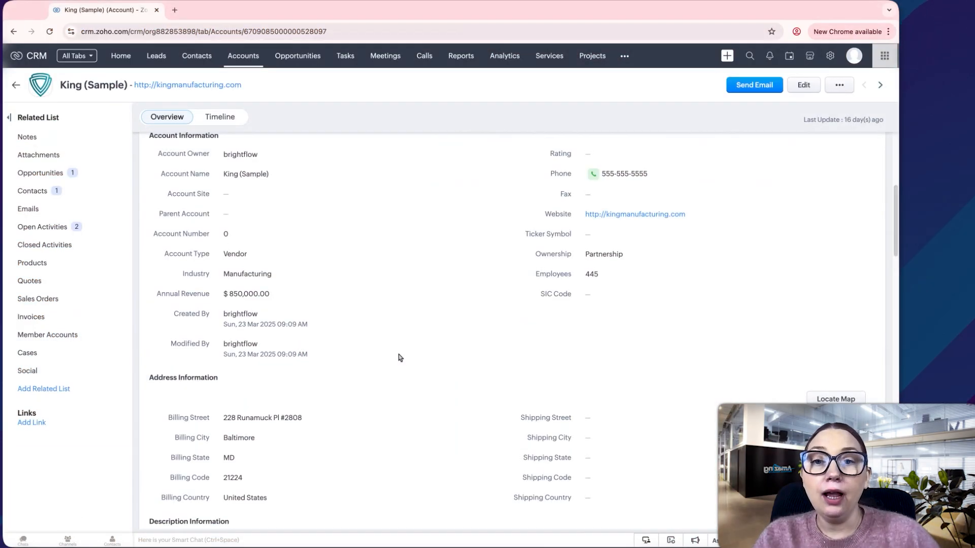
mouse_move(388, 295)
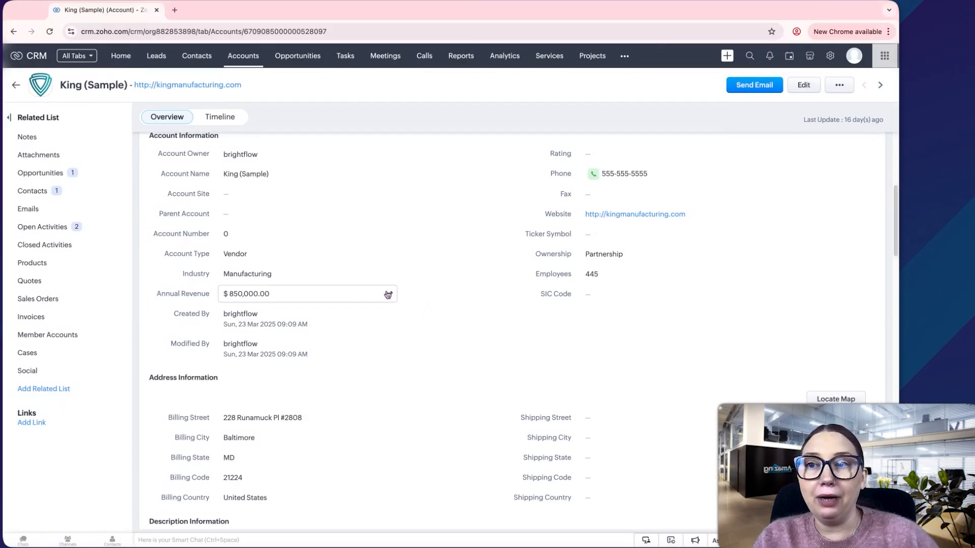
click(16, 85)
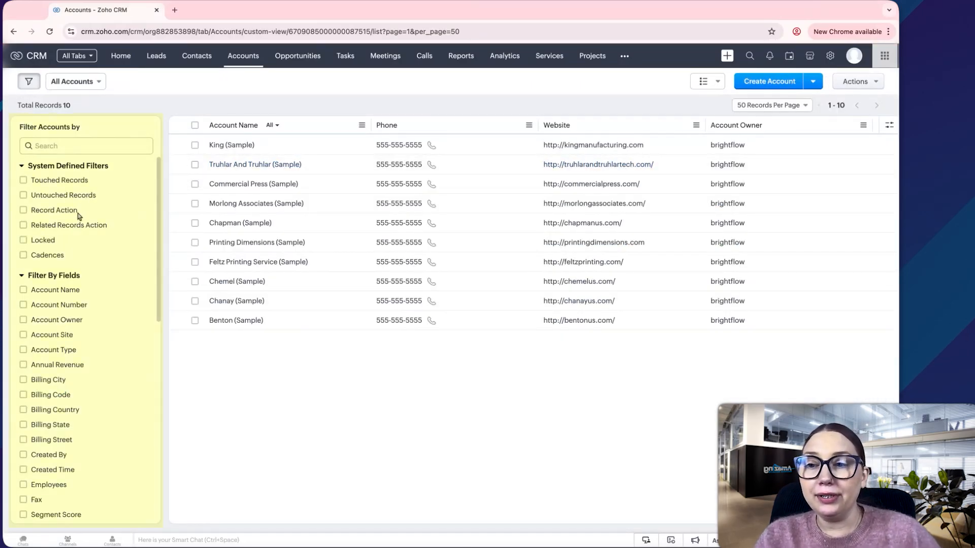
Look through the system-defined and field filters available for the accounts list
scroll(72, 383, down, 2)
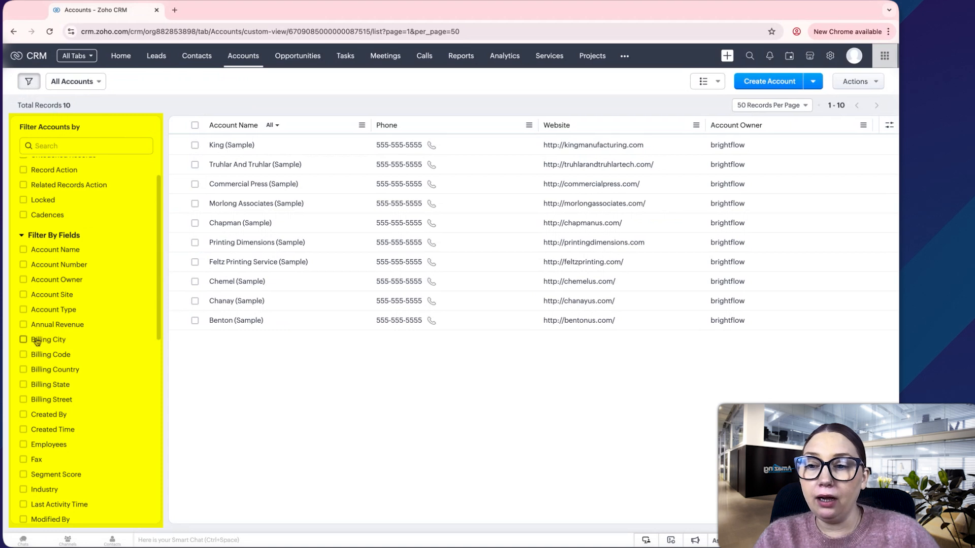
scroll(38, 350, down, 3)
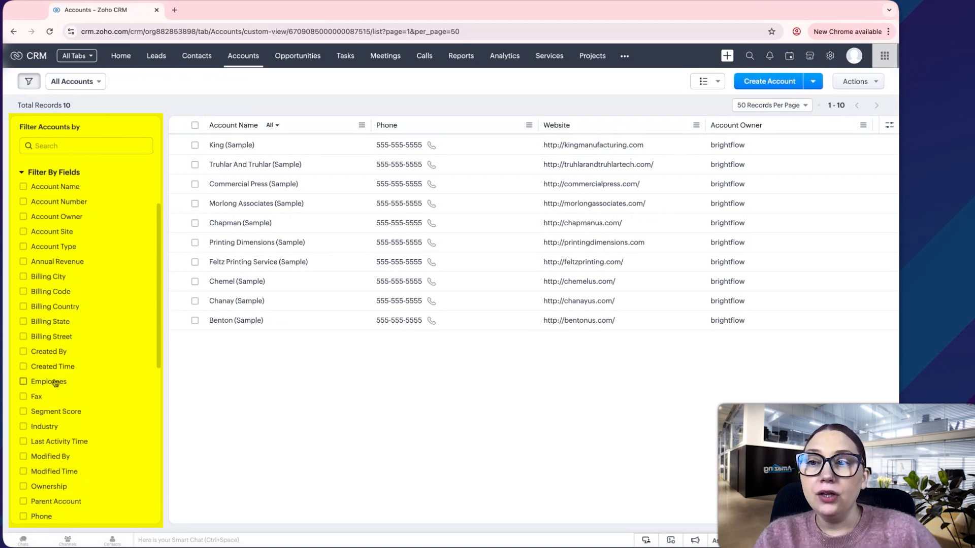
scroll(55, 383, up, 5)
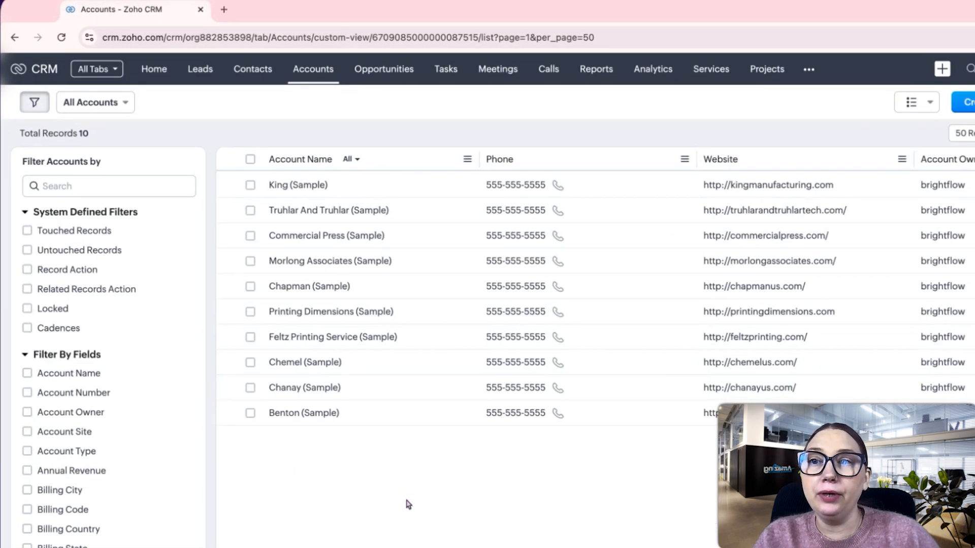
Switch the accounts list from All Accounts to the My Accounts view and check the other public views
click(89, 103)
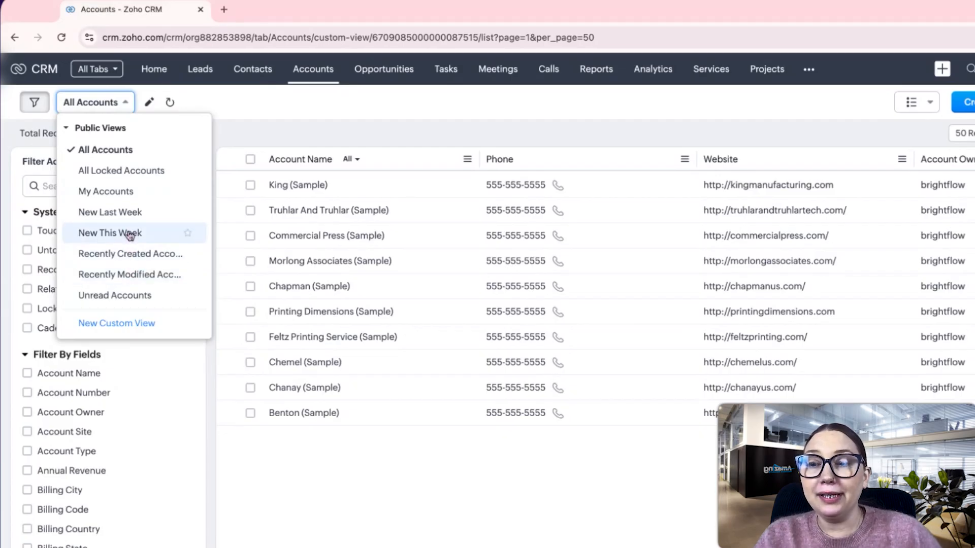
click(120, 198)
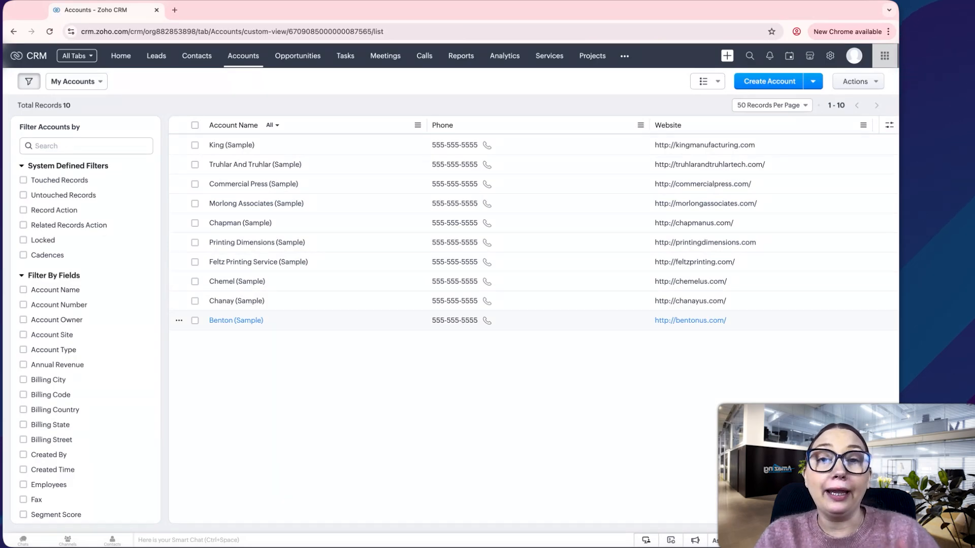
click(64, 83)
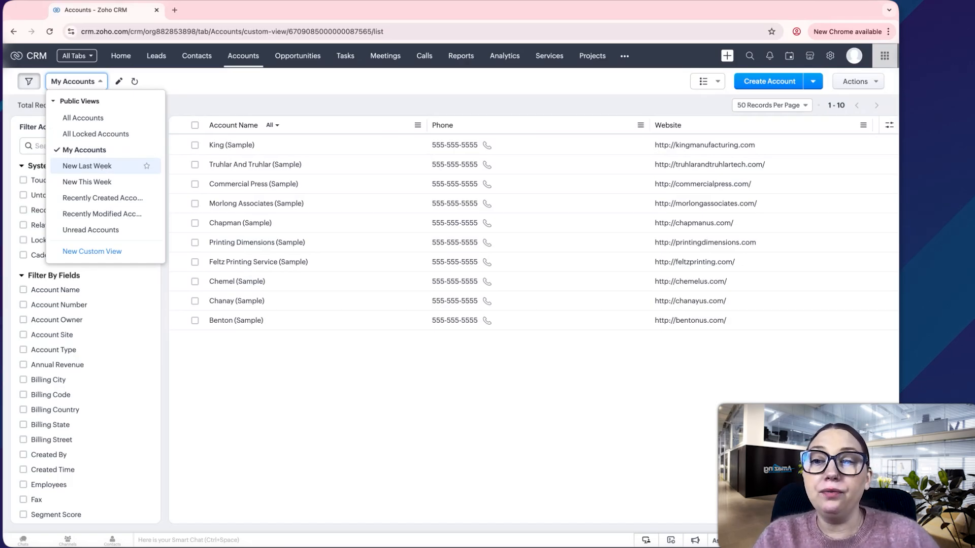
click(283, 462)
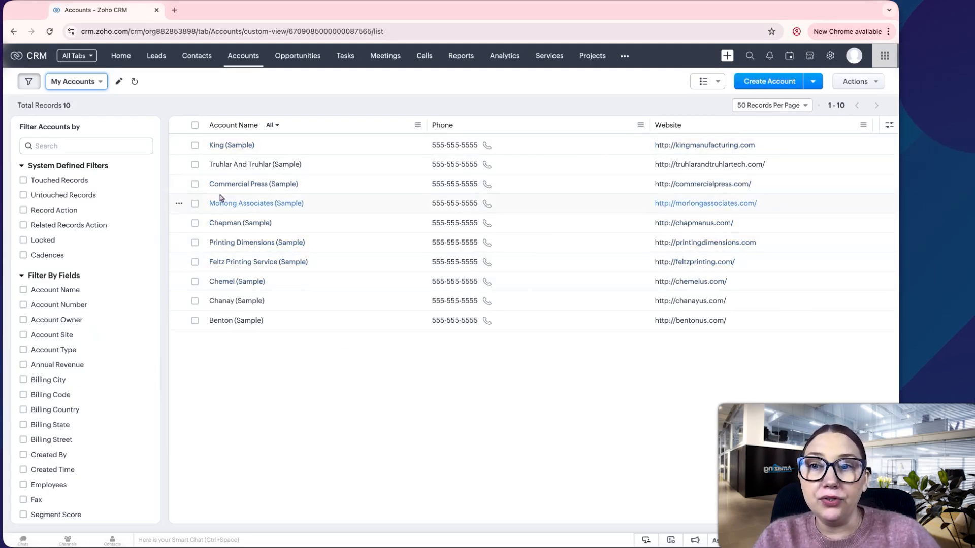
Start a new custom view for accounts and name it "Accounts in My Territory"
click(97, 83)
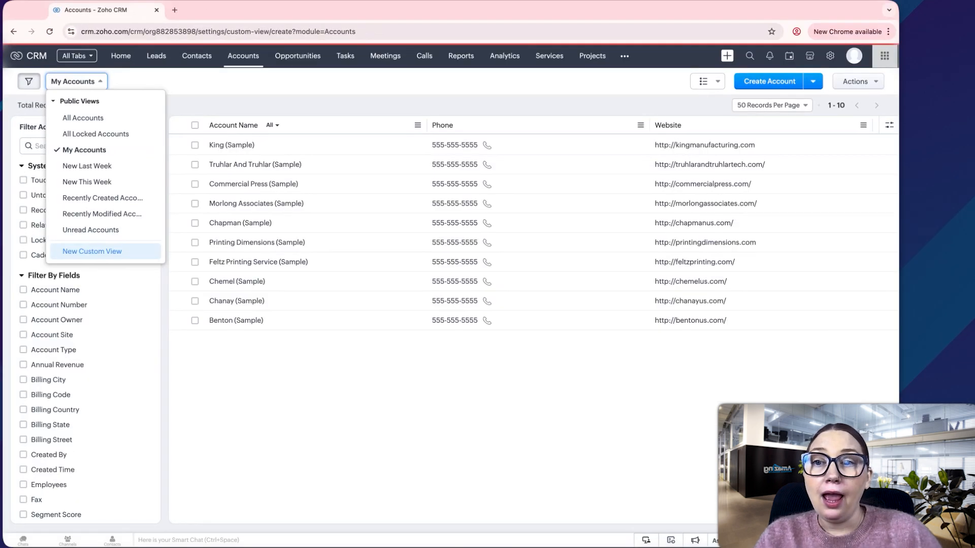
click(116, 323)
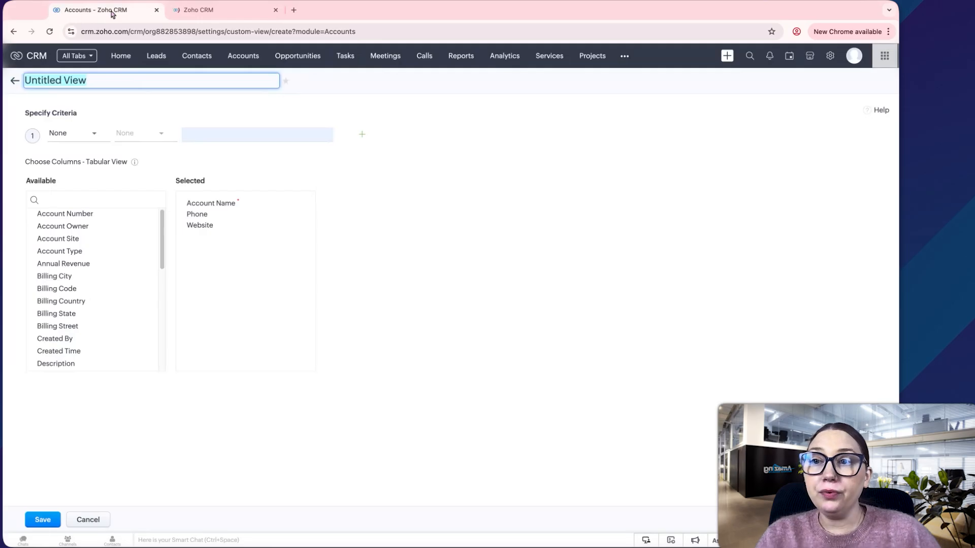
key(Right)
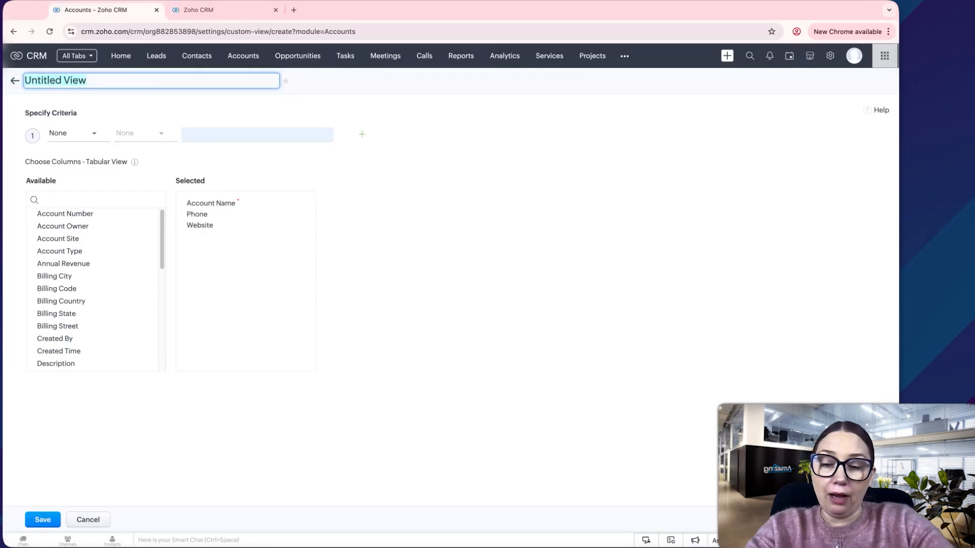
text(Accounts )
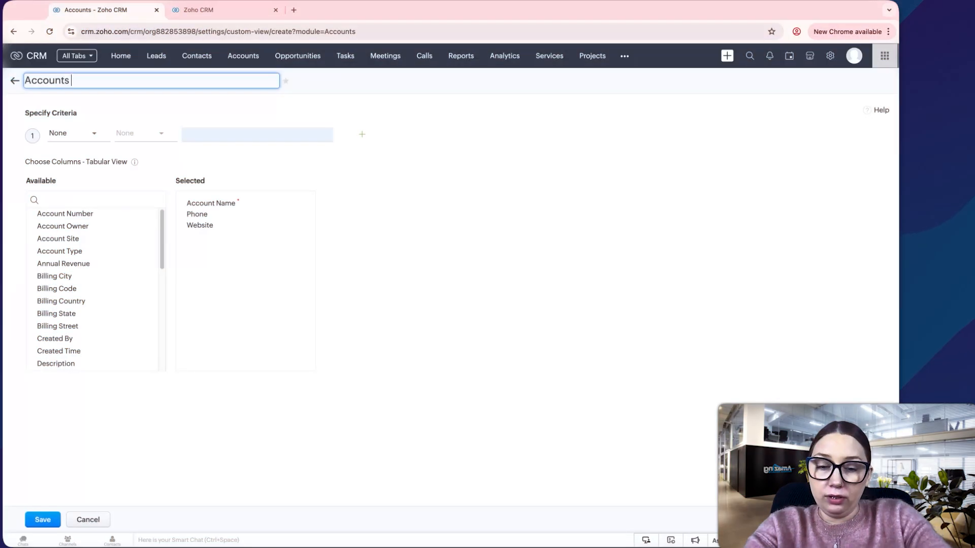
text(in)
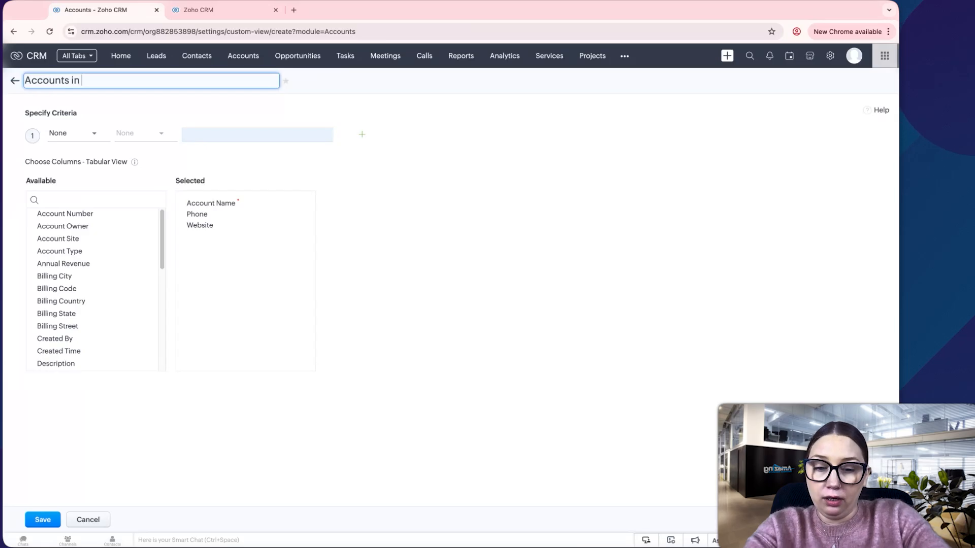
text( My T)
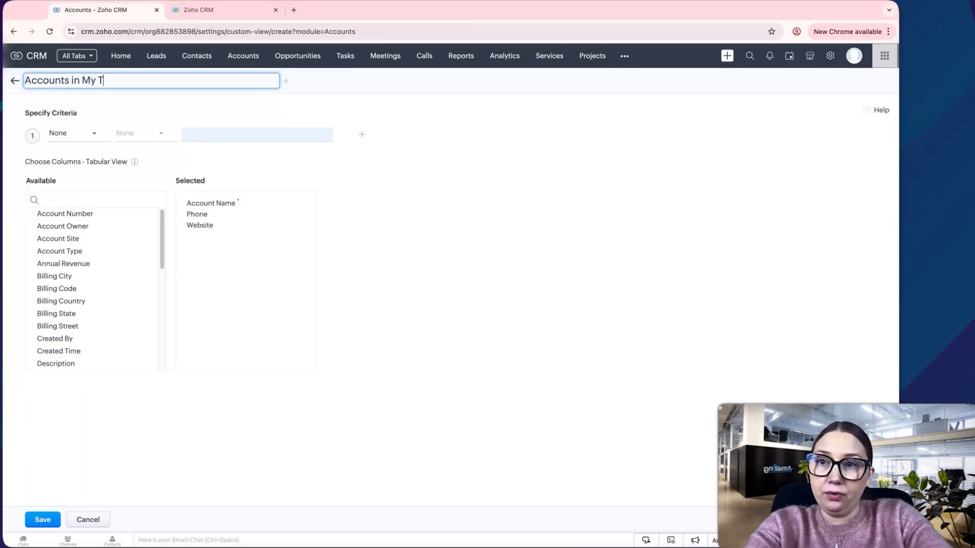
text(erritory)
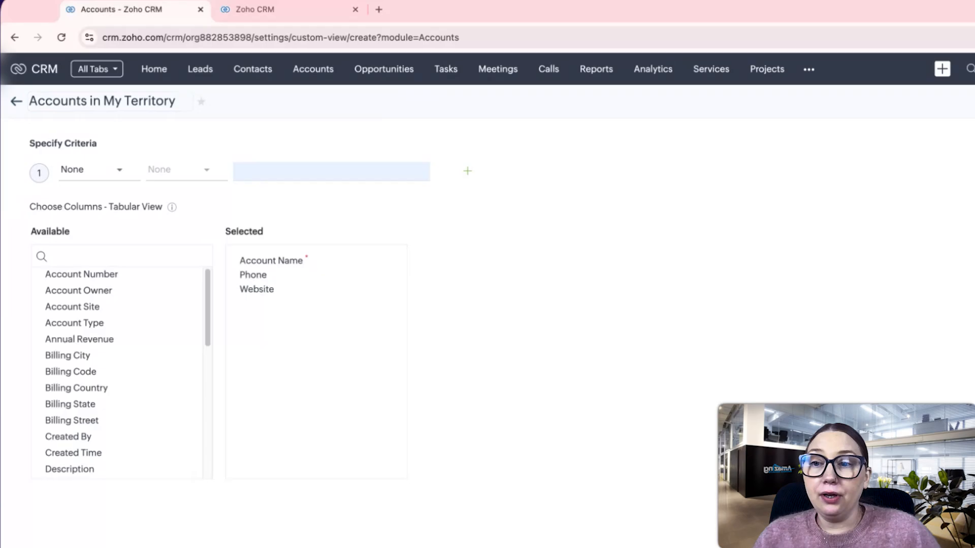
Set the field of the view's first criterion to Shipping City
click(99, 170)
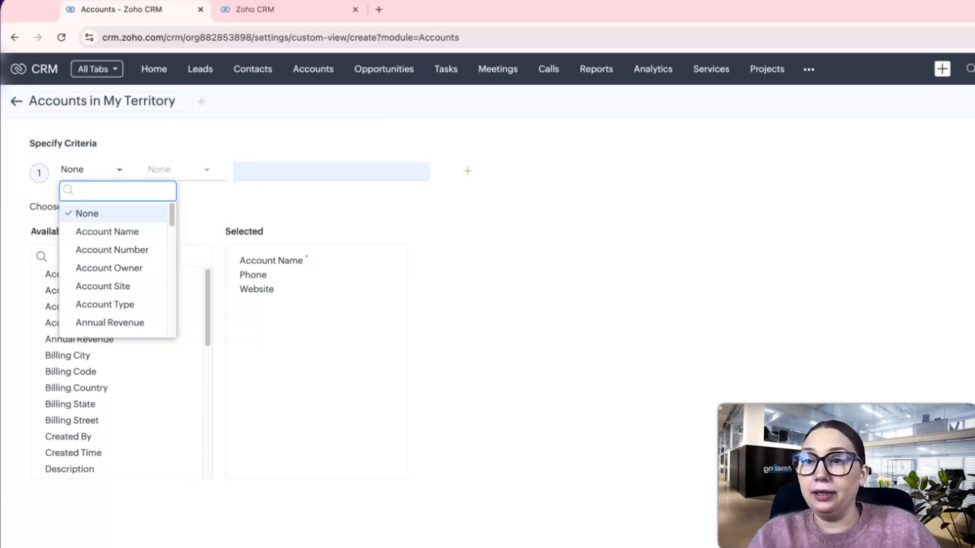
text(ci)
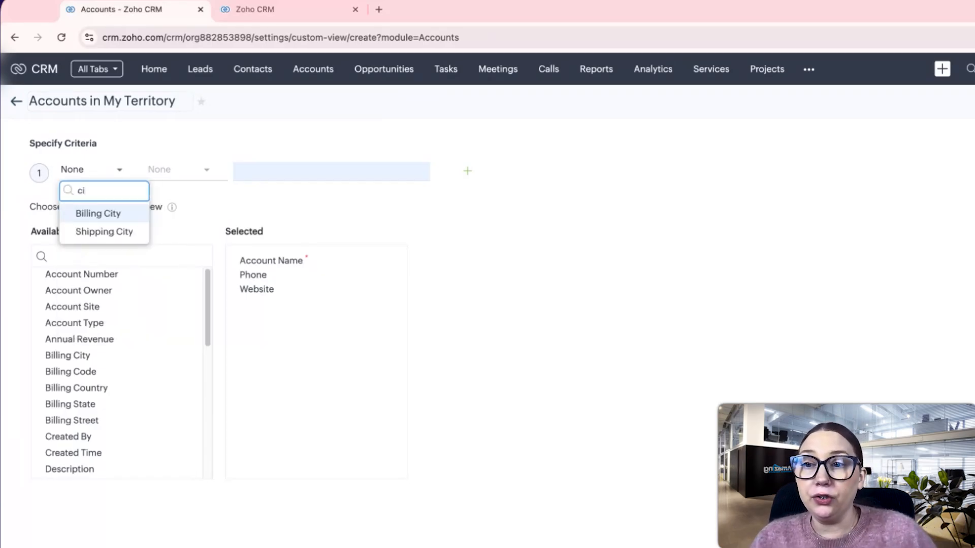
key(Down)
key(Up)
key(Down)
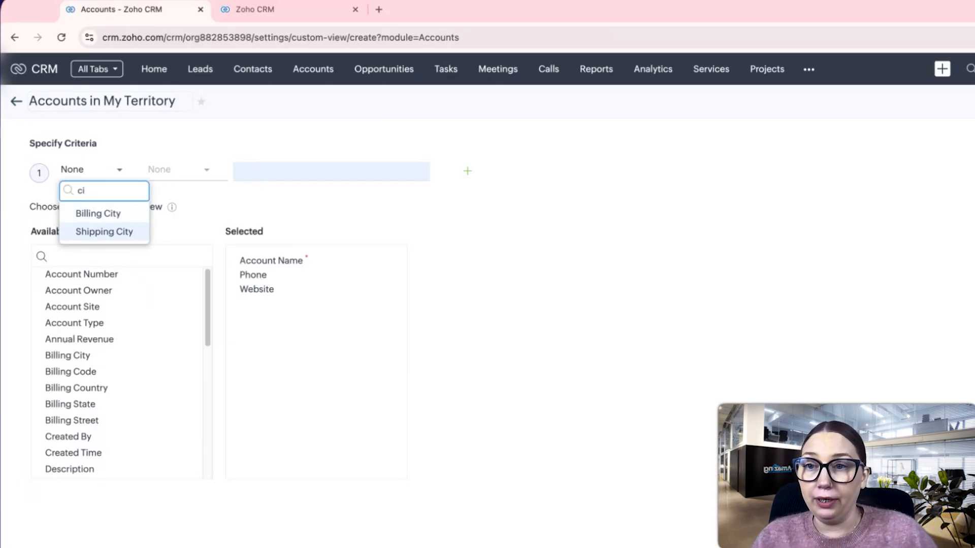
key(Return)
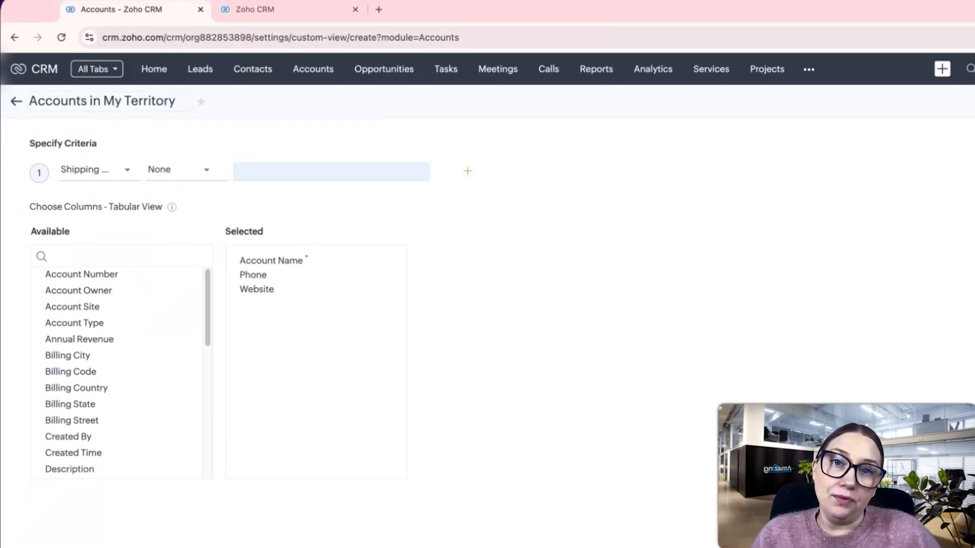
Set the first criterion's operator to "is"
click(186, 170)
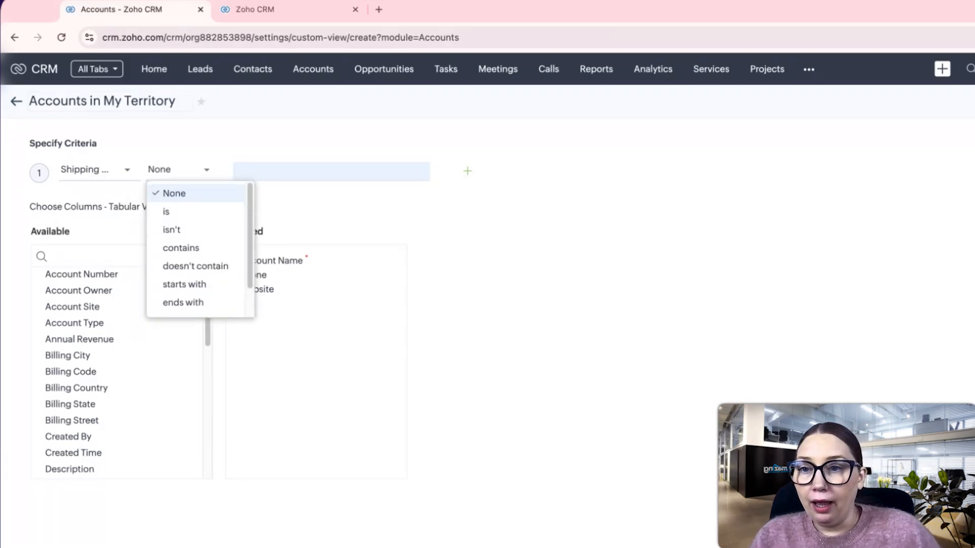
key(Down)
key(Down)
key(Down)
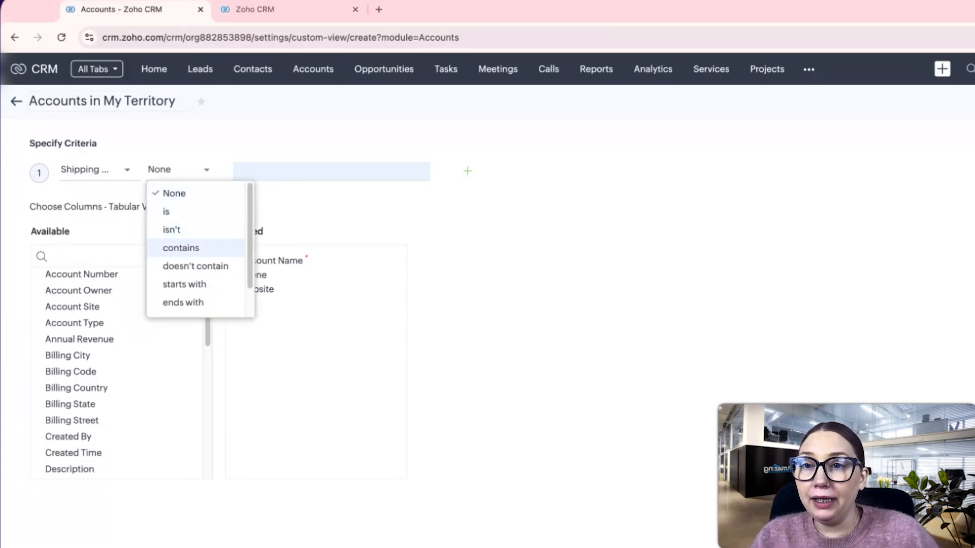
key(Up)
key(Up)
key(Return)
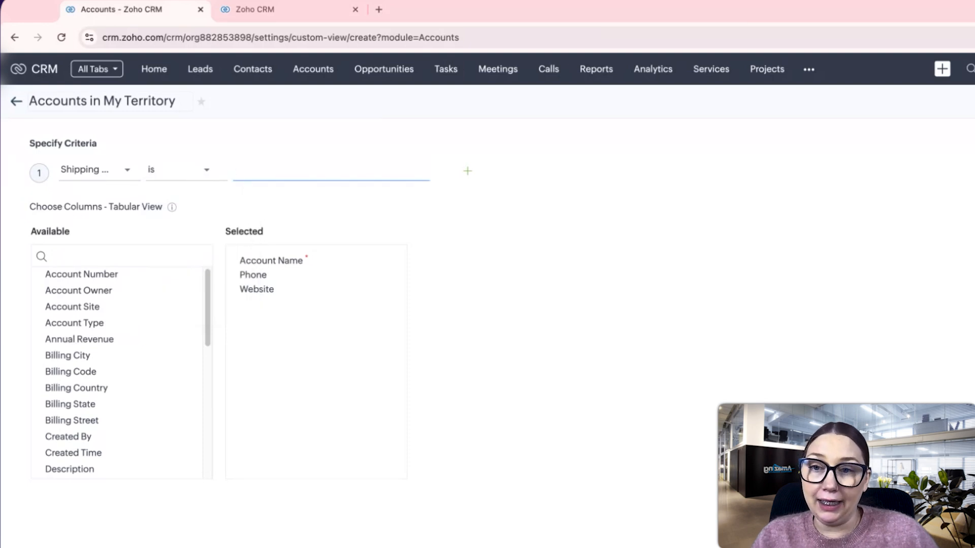
click(187, 170)
click(274, 172)
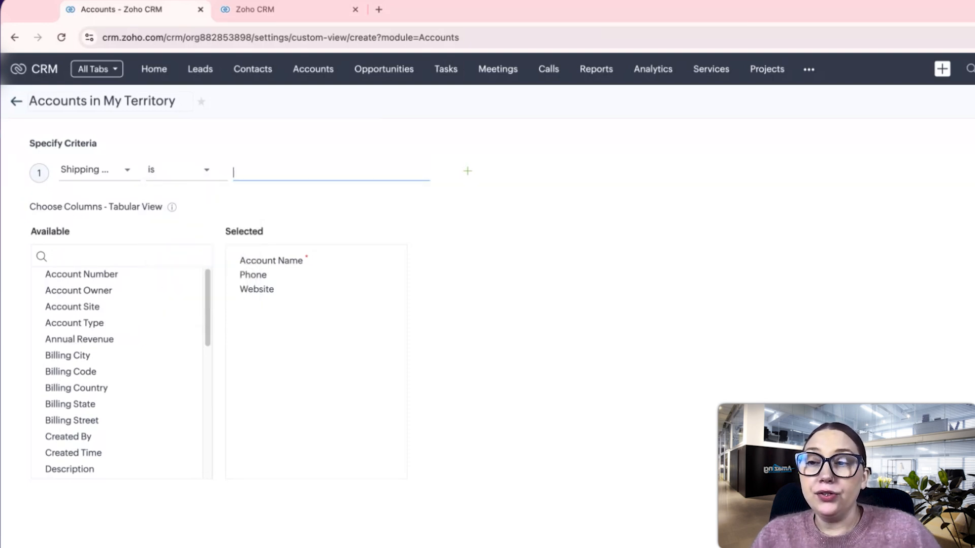
Change the first criterion's field to Tag and choose the Construction tag as its value
click(96, 170)
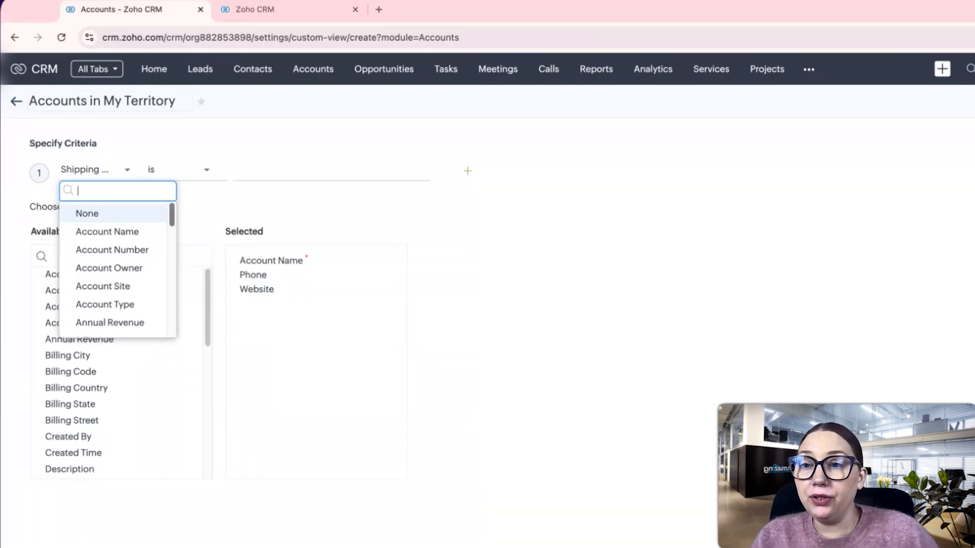
scroll(118, 269, down, 6)
scroll(118, 269, down, 8)
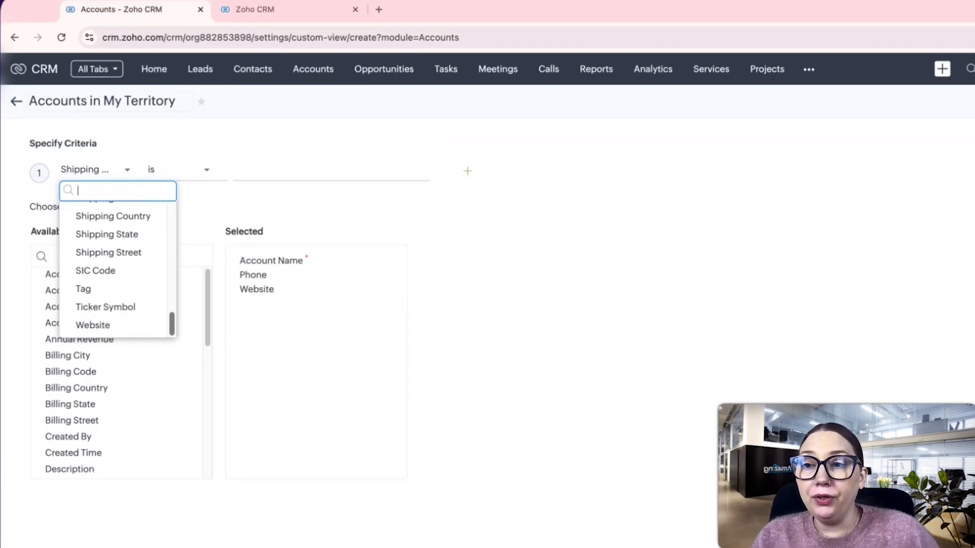
scroll(118, 284, up, 2)
scroll(118, 284, down, 2)
click(84, 289)
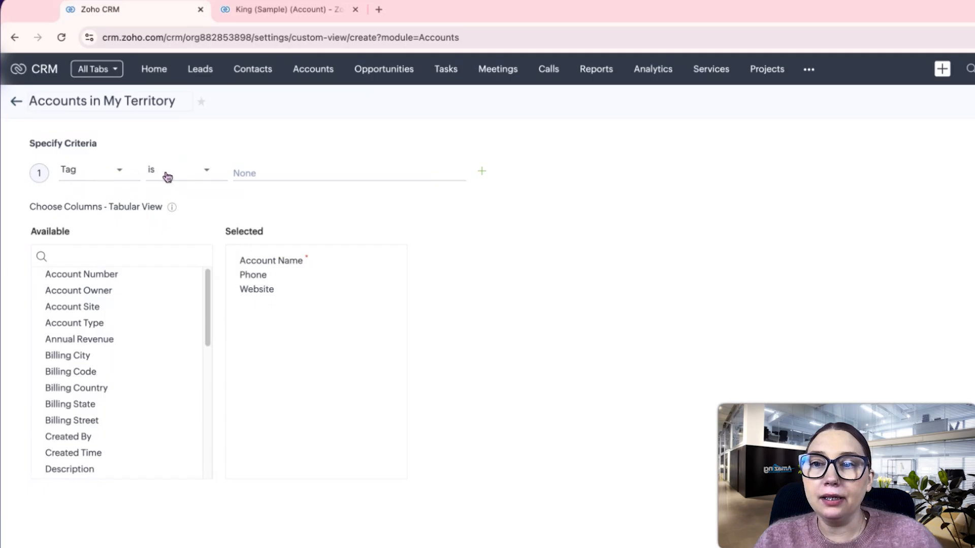
click(275, 173)
click(280, 192)
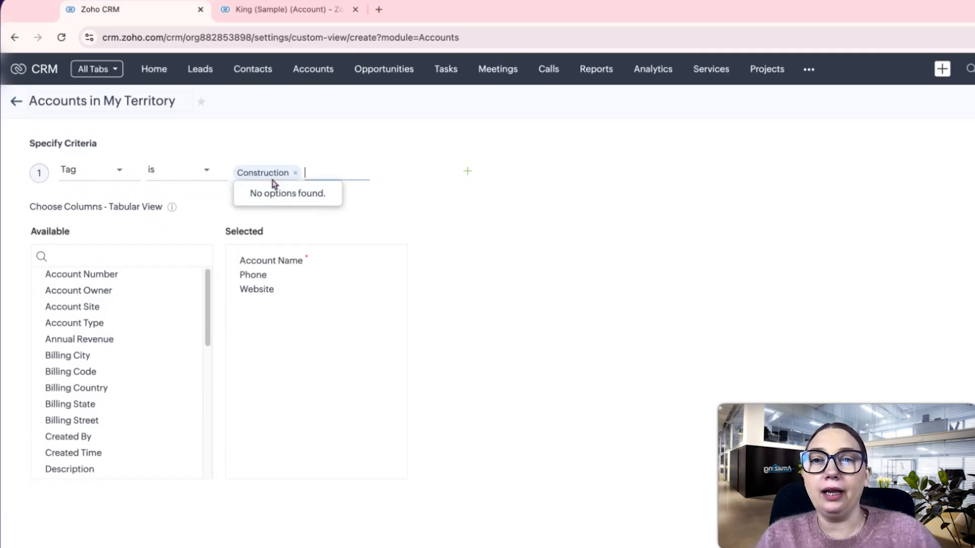
click(391, 207)
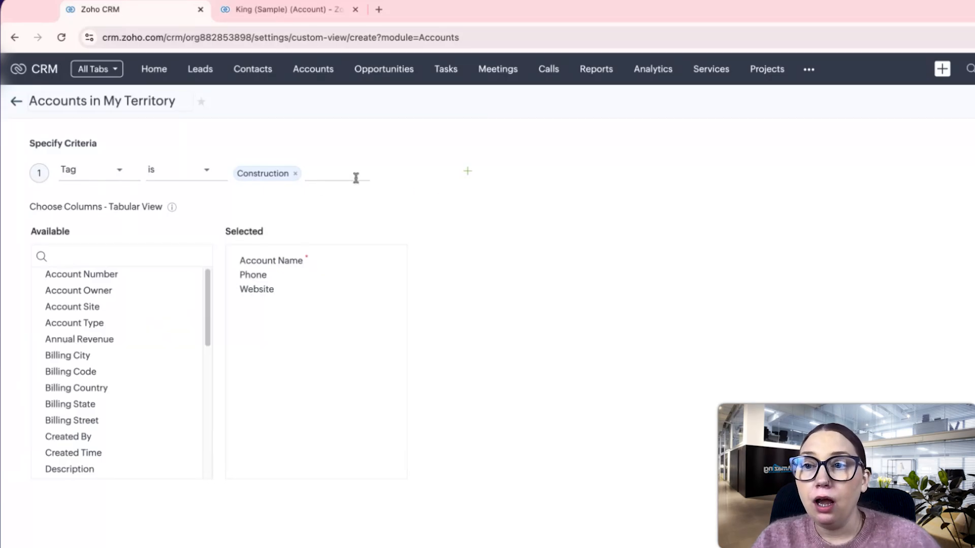
Change the field of the view's first criterion from Tag to Account Type
click(302, 180)
click(137, 178)
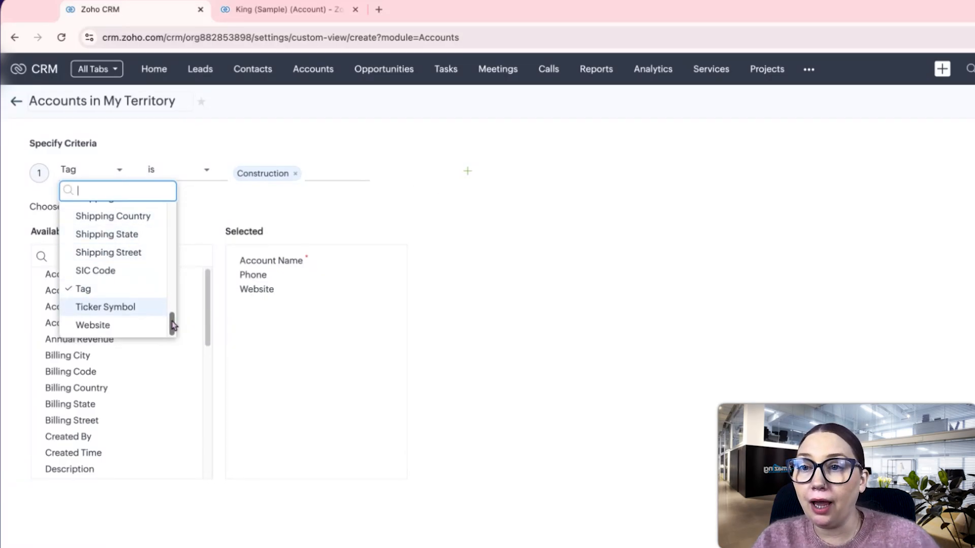
scroll(172, 322, up, 3)
scroll(172, 324, up, 5)
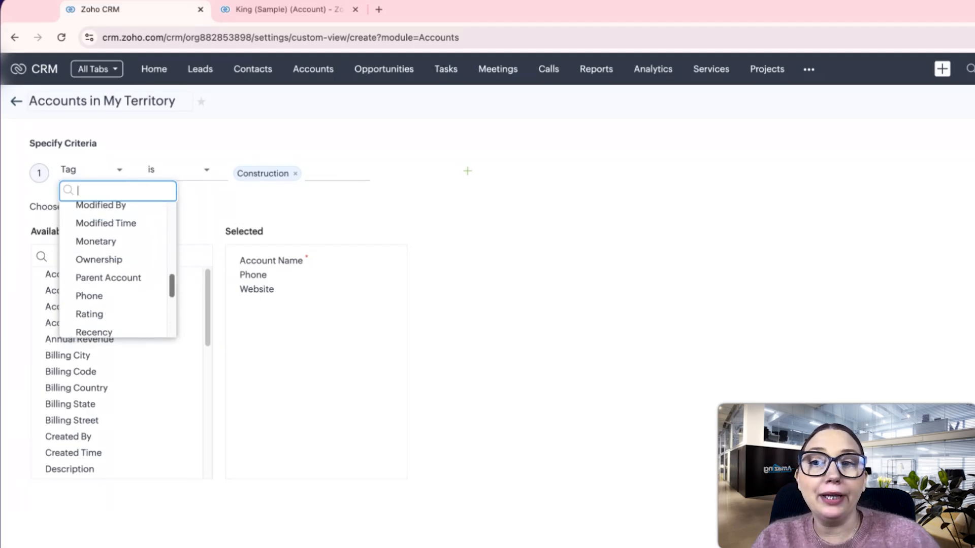
scroll(118, 269, up, 5)
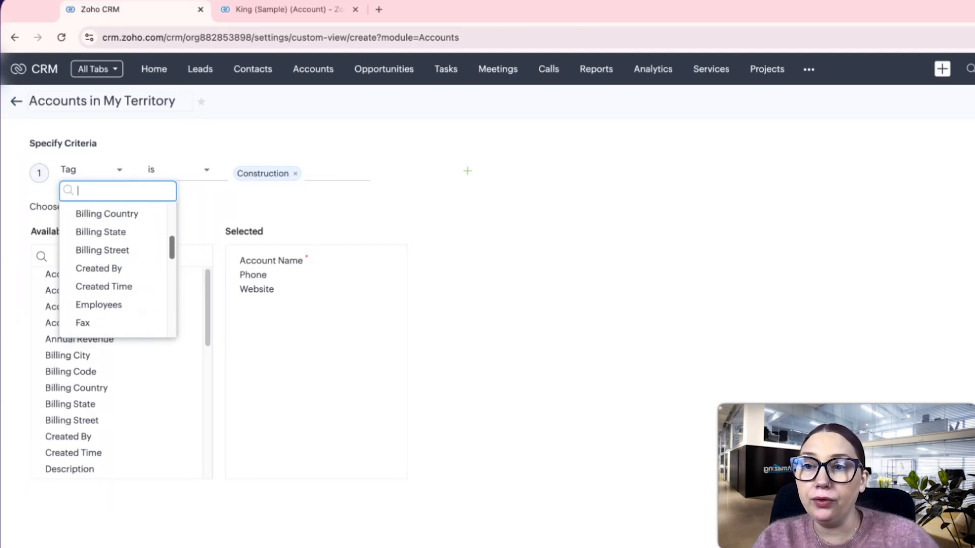
scroll(122, 264, up, 3)
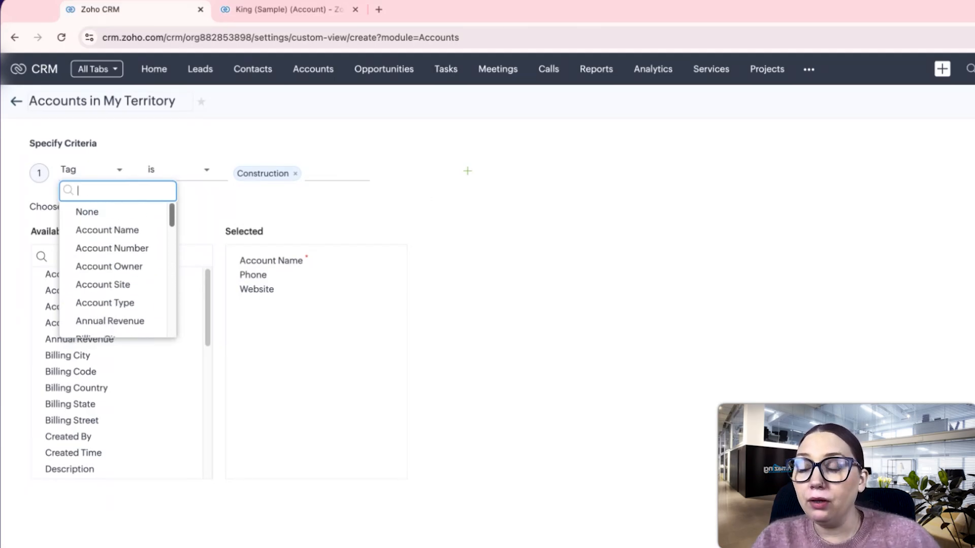
scroll(127, 261, down, 1)
click(130, 260)
Set the Account Type criterion's operator to "is" and its value to Distributor
click(192, 178)
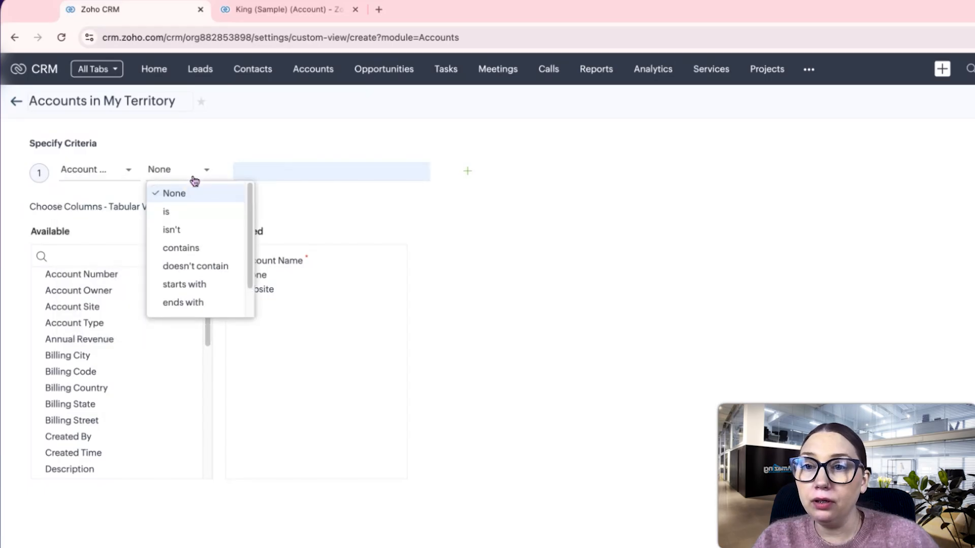
click(198, 212)
click(251, 174)
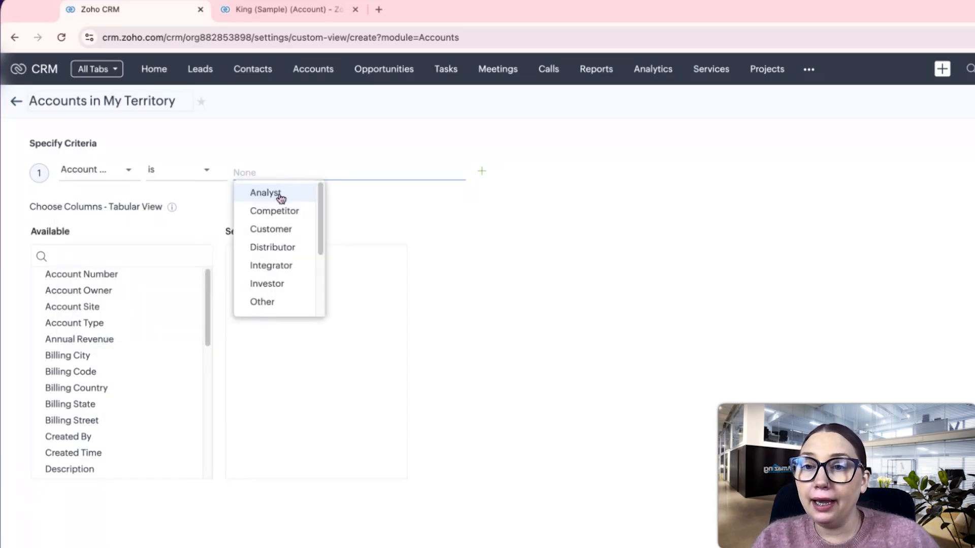
click(283, 247)
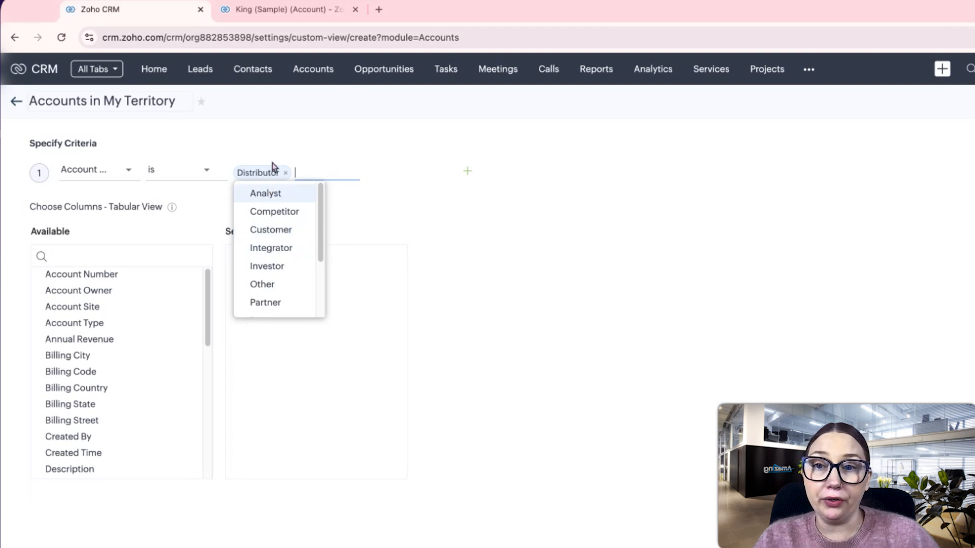
click(492, 249)
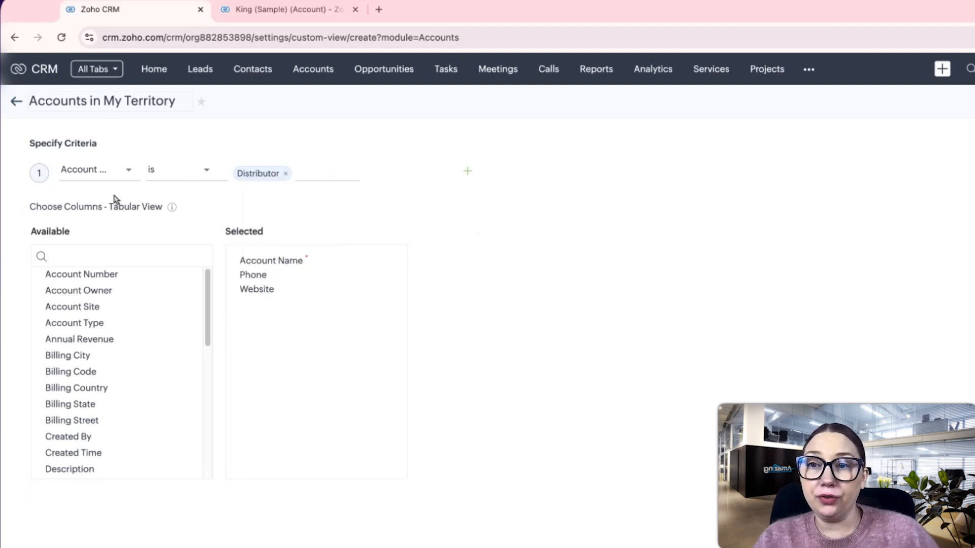
Rename the custom view as "Distributors"
click(174, 100)
drag(188, 103, 12, 106)
text(Dis)
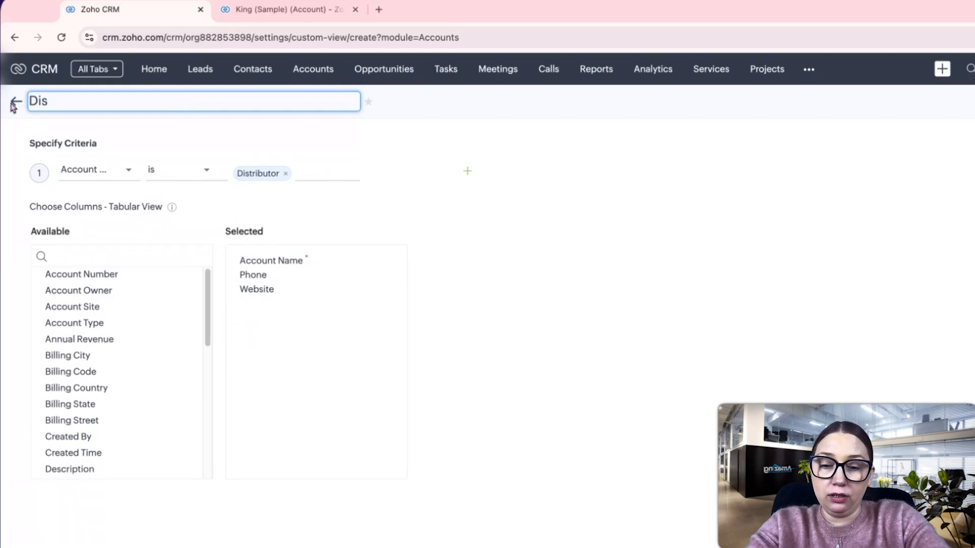
text(tributors)
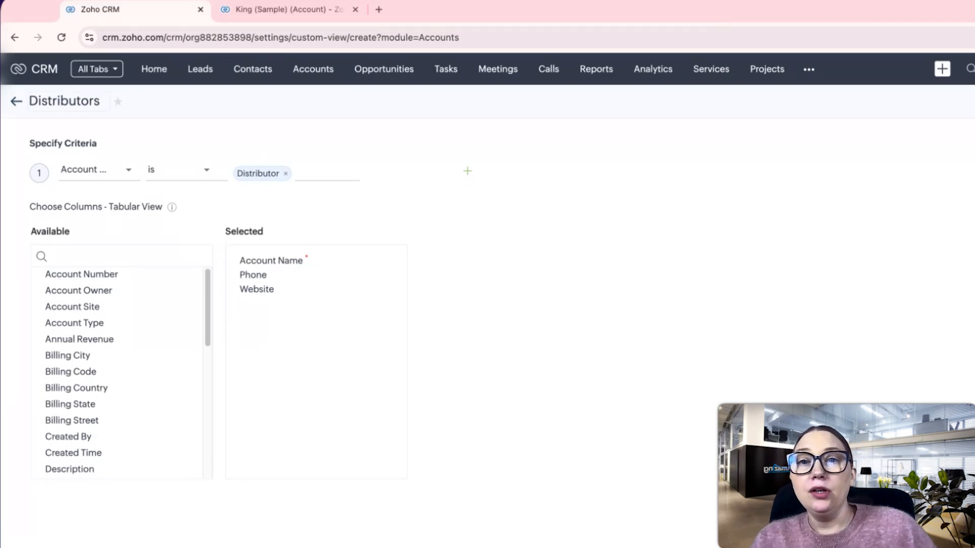
Add a second criterion requiring that Billing City contains "west palm beach"
click(467, 171)
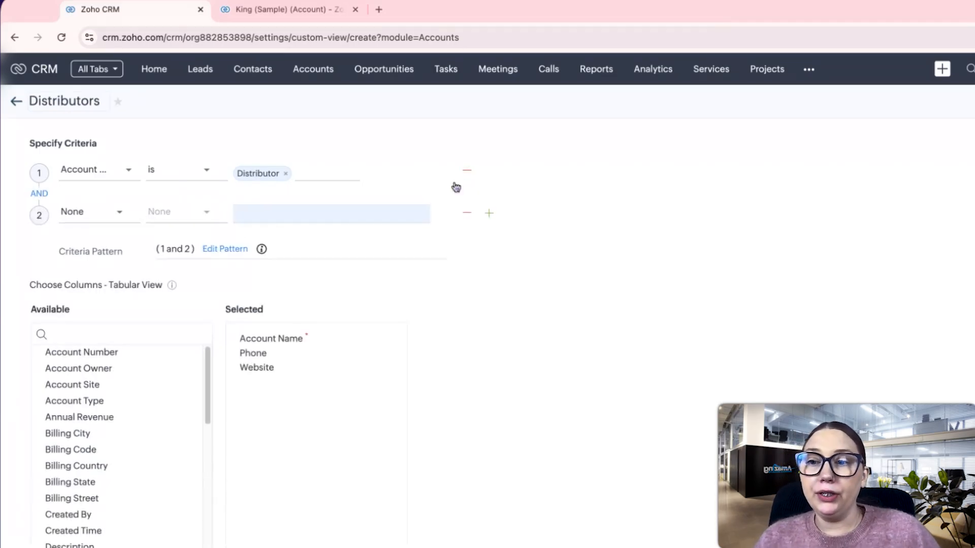
click(116, 214)
text(city)
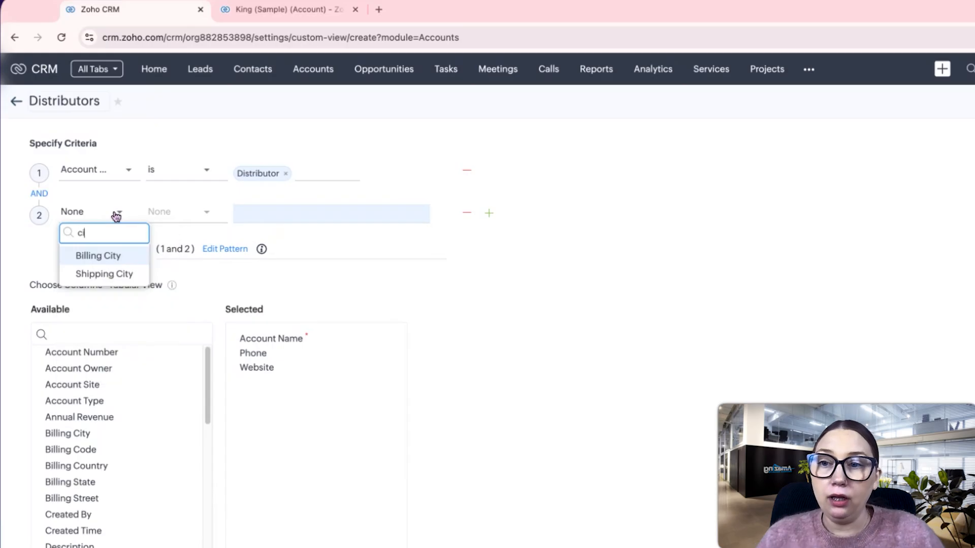
click(124, 261)
click(183, 216)
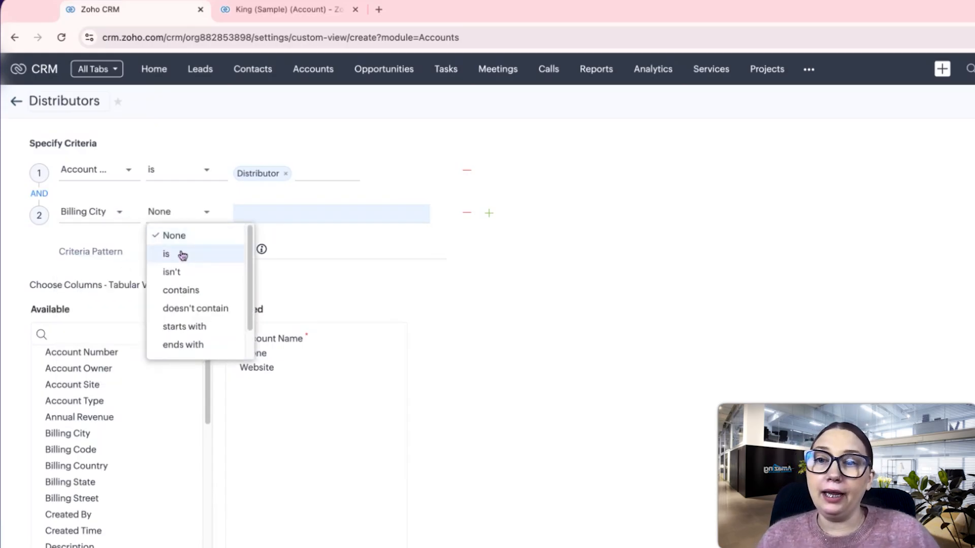
click(181, 290)
click(271, 214)
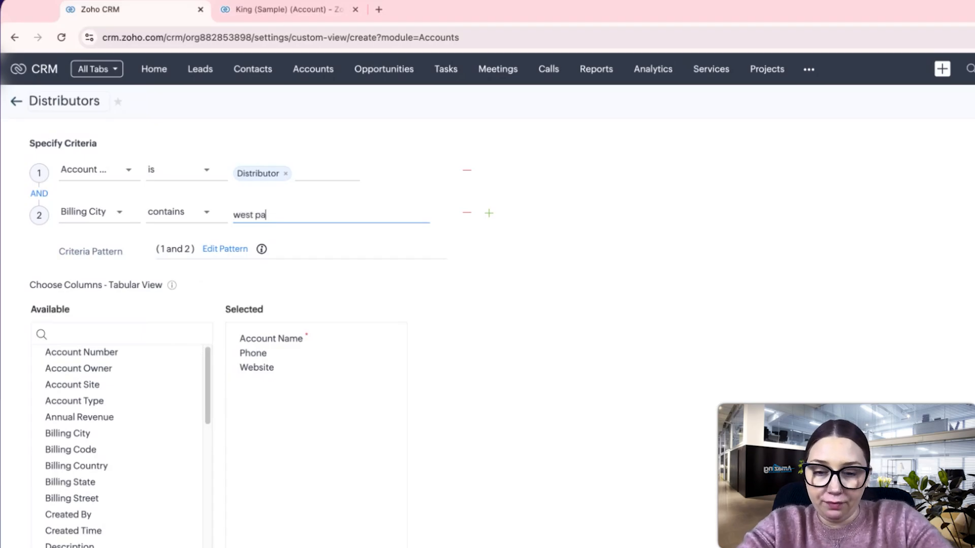
text(west palm beach)
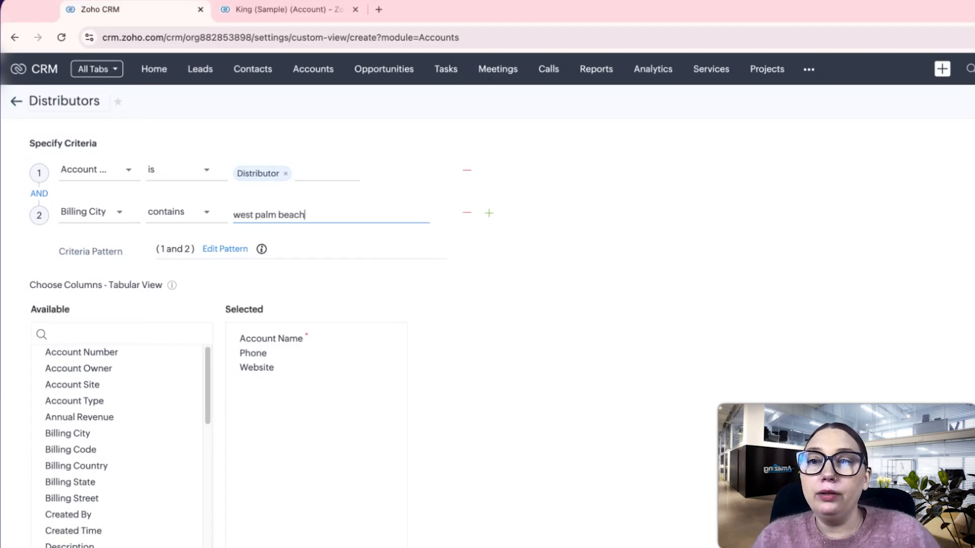
click(750, 304)
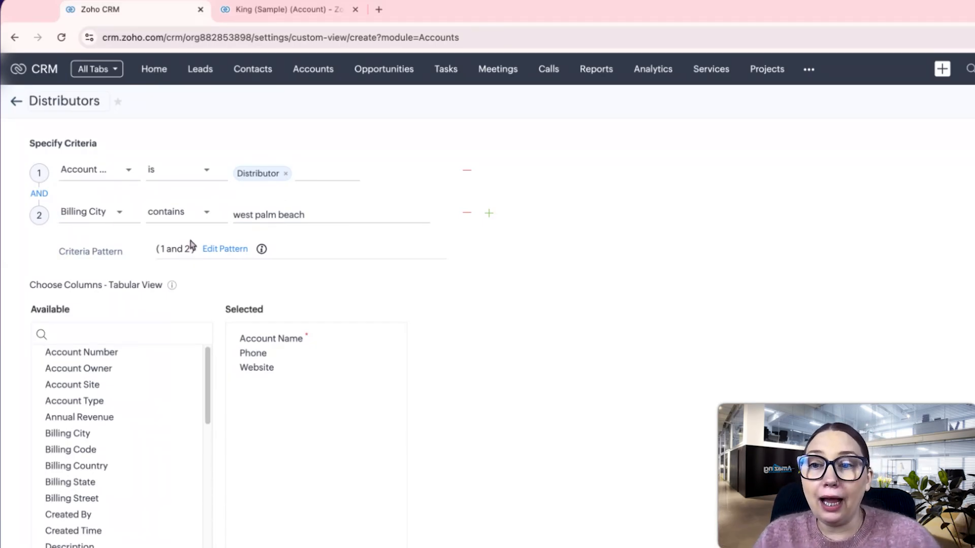
Re-enter "and" in the criteria pattern (1 and 2), save the pattern, and remove the Billing City criterion
click(217, 254)
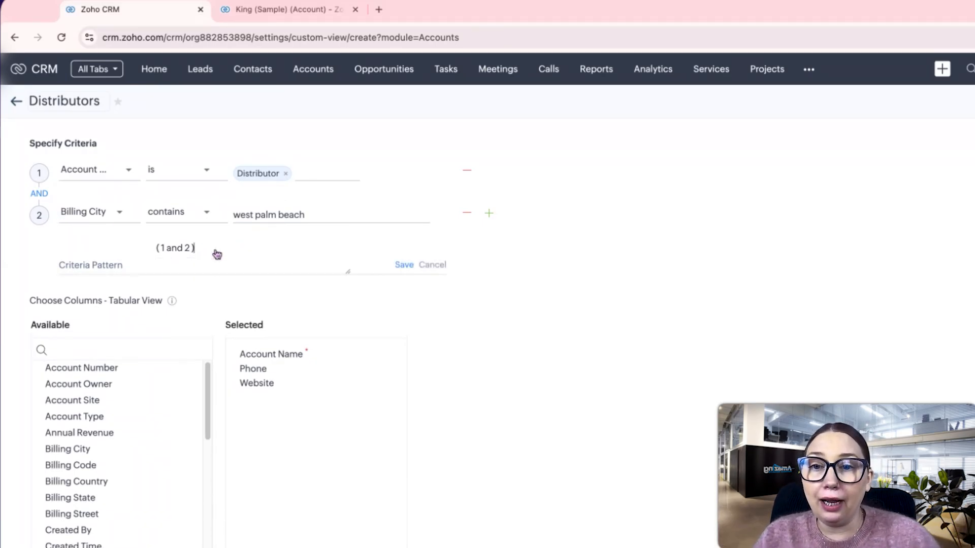
double_click(175, 248)
text(o)
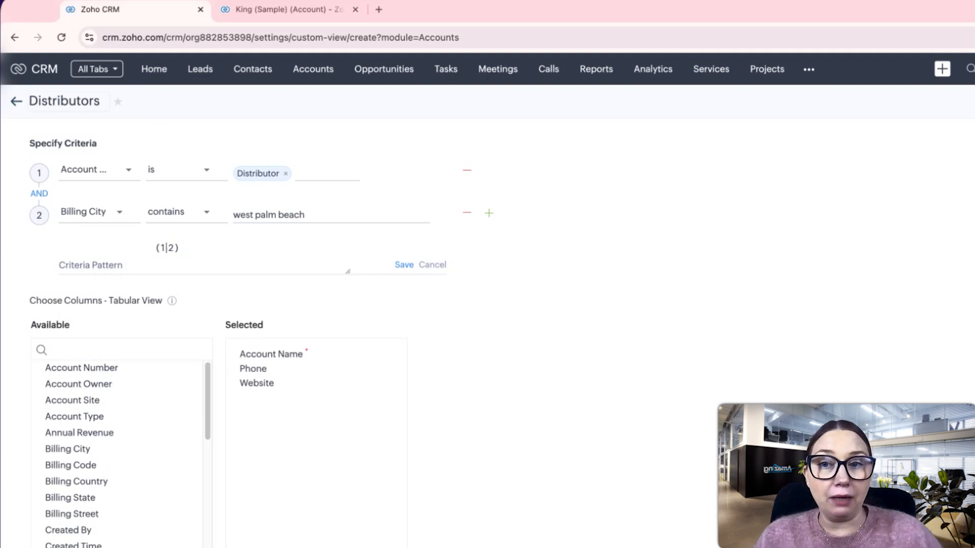
text( and)
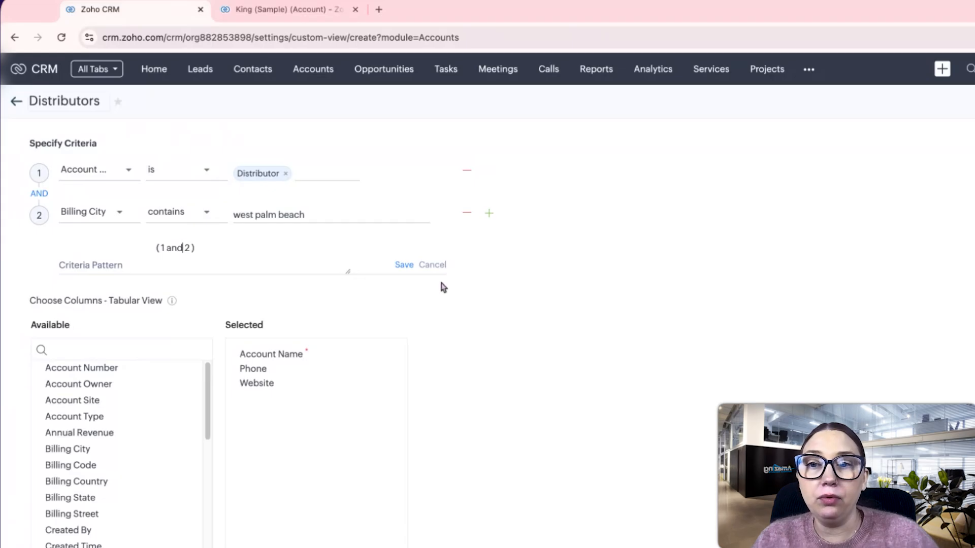
click(404, 265)
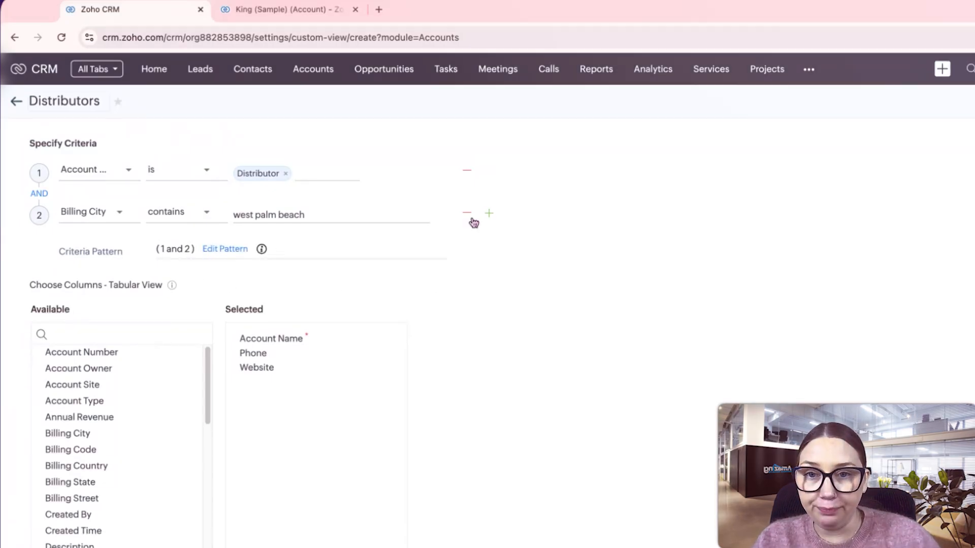
click(467, 213)
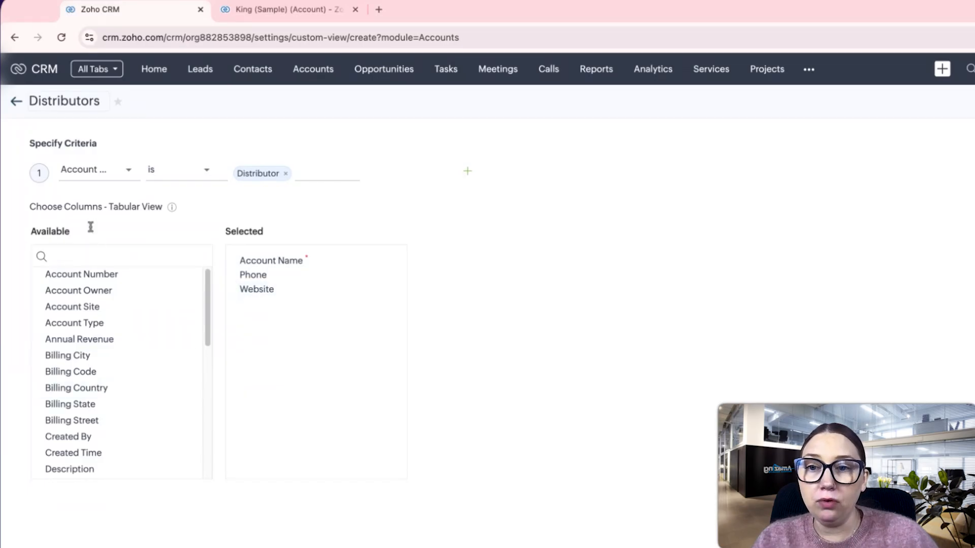
Check the columns of the My Accounts list in the other browser tab, and replace the Website column with Shipping City in the new view
click(287, 14)
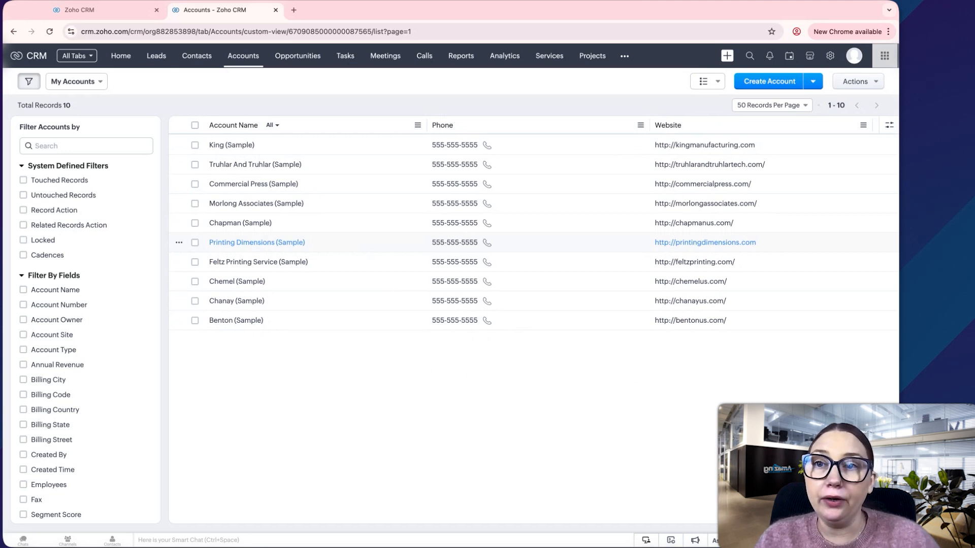
click(126, 16)
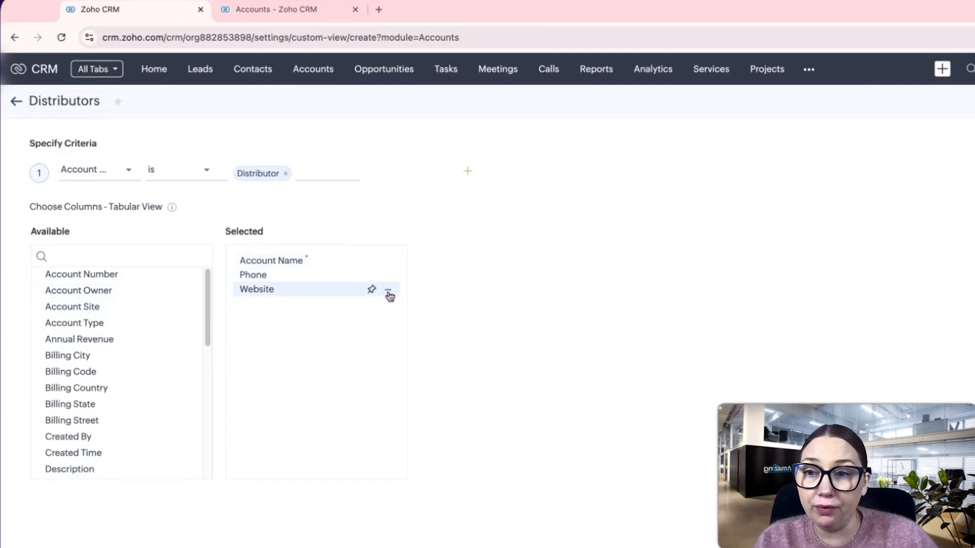
click(388, 292)
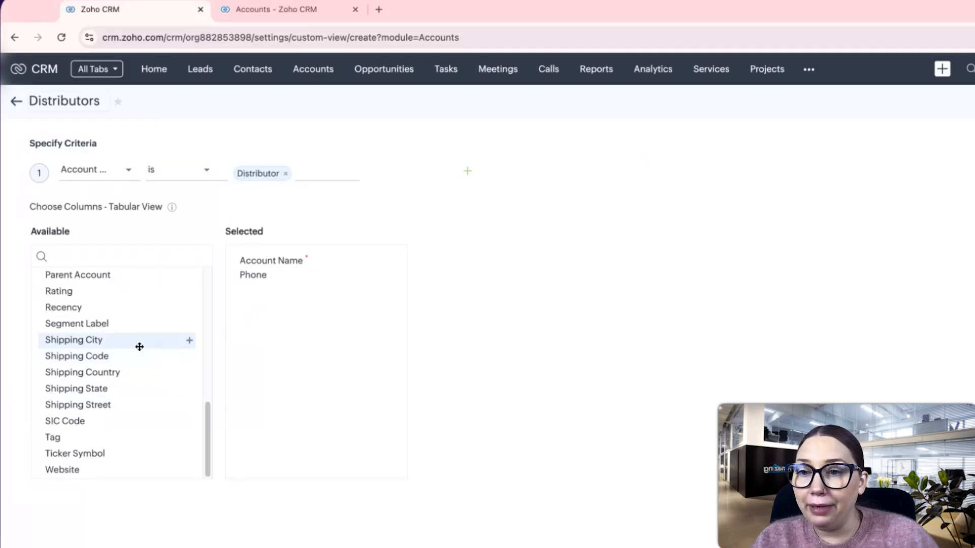
click(190, 347)
Add Account Type to the view's selected columns and save the custom view
scroll(189, 351, up, 3)
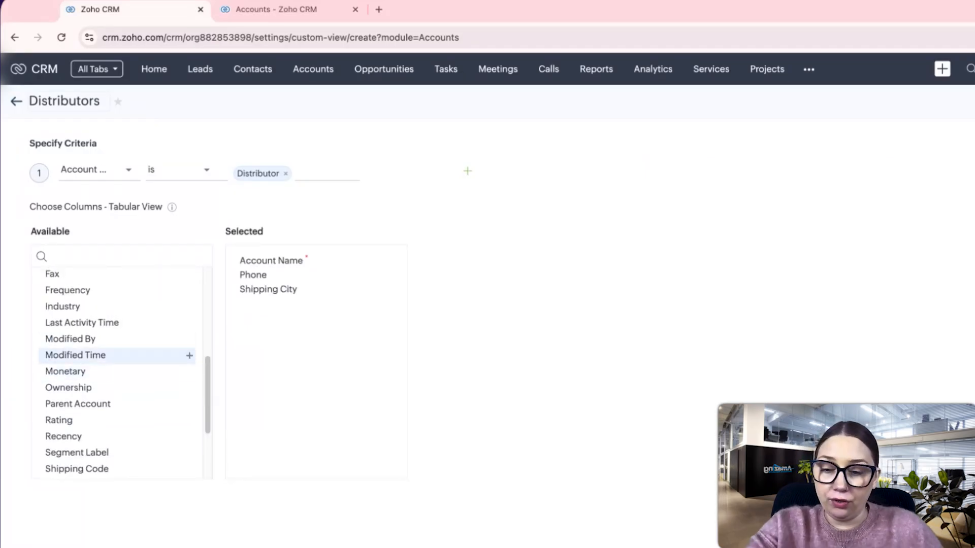
click(140, 259)
text(account)
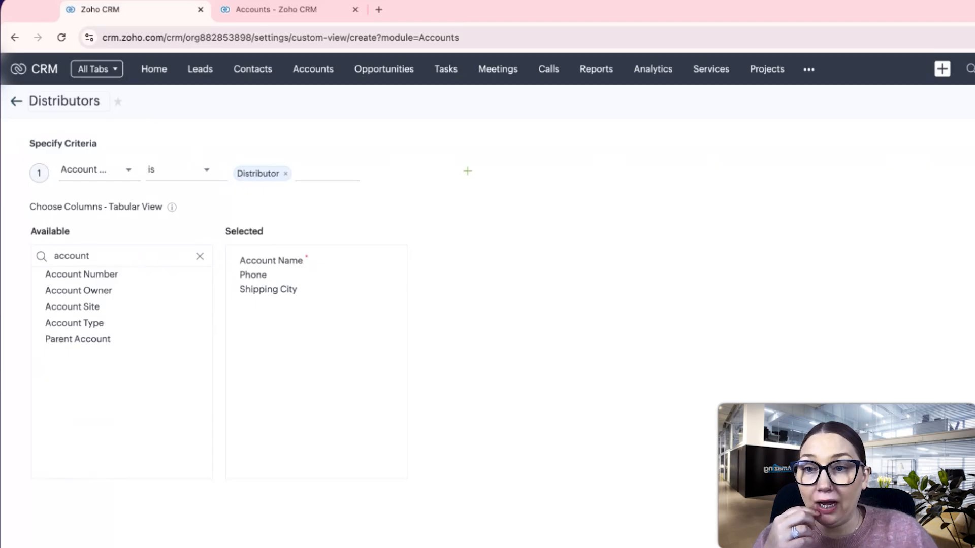
click(199, 325)
click(200, 257)
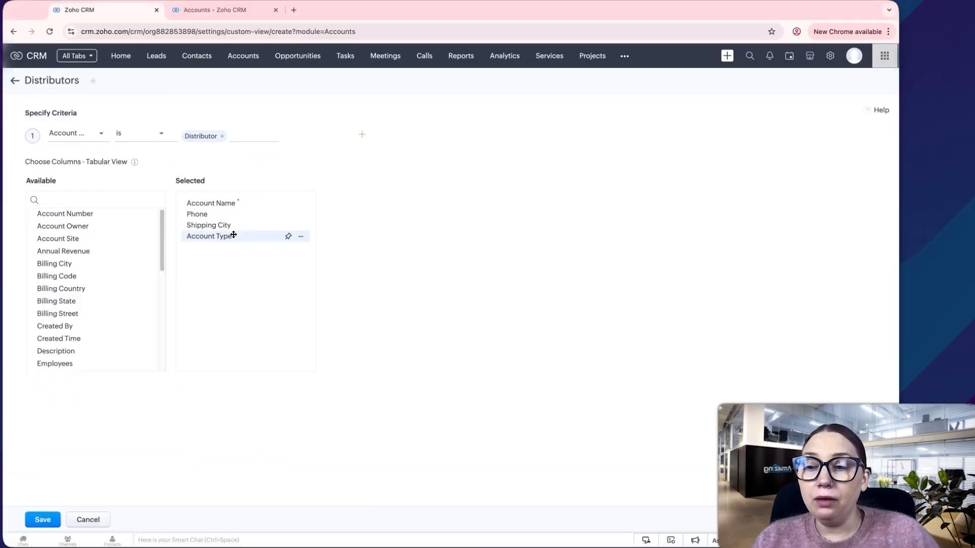
click(42, 520)
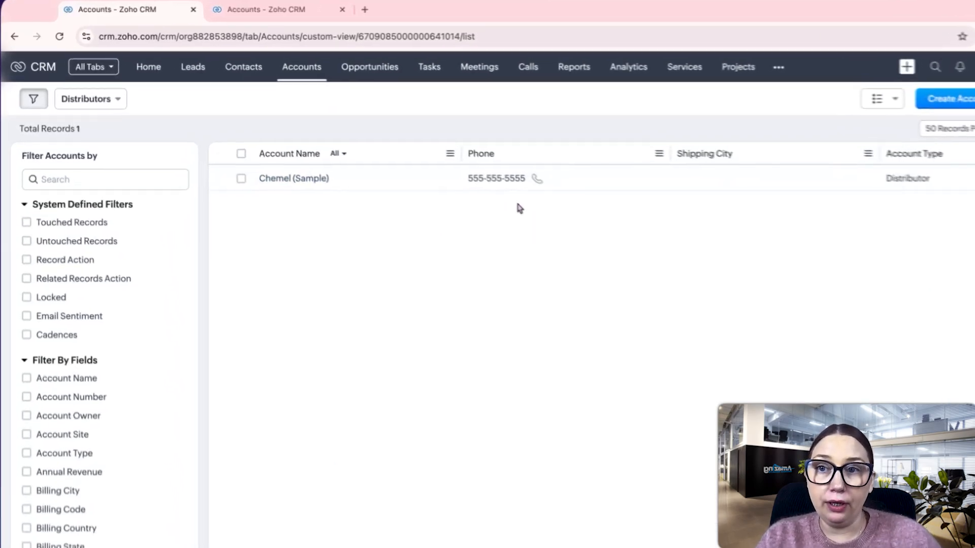
Open the Distributors view's edit page to review its settings and leave without changing anything
mouse_move(149, 106)
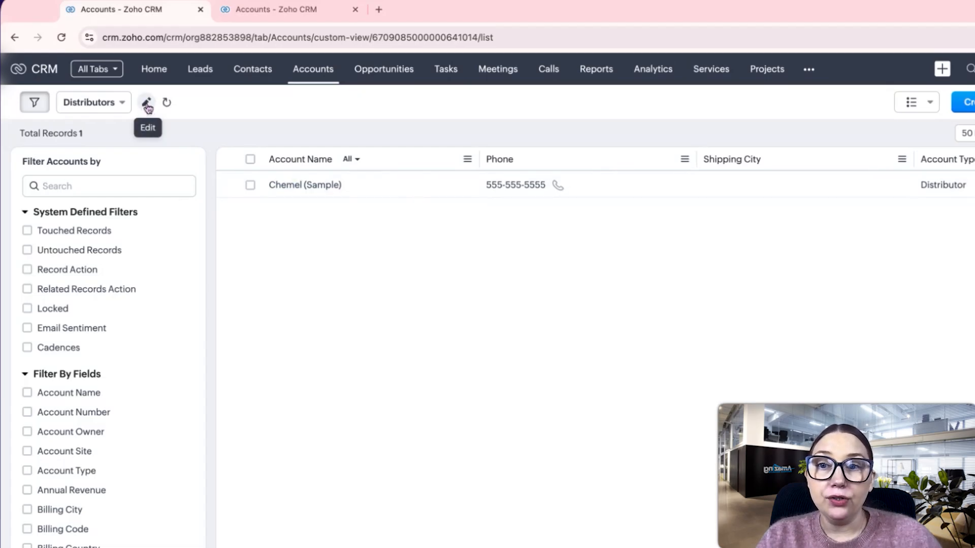
click(147, 105)
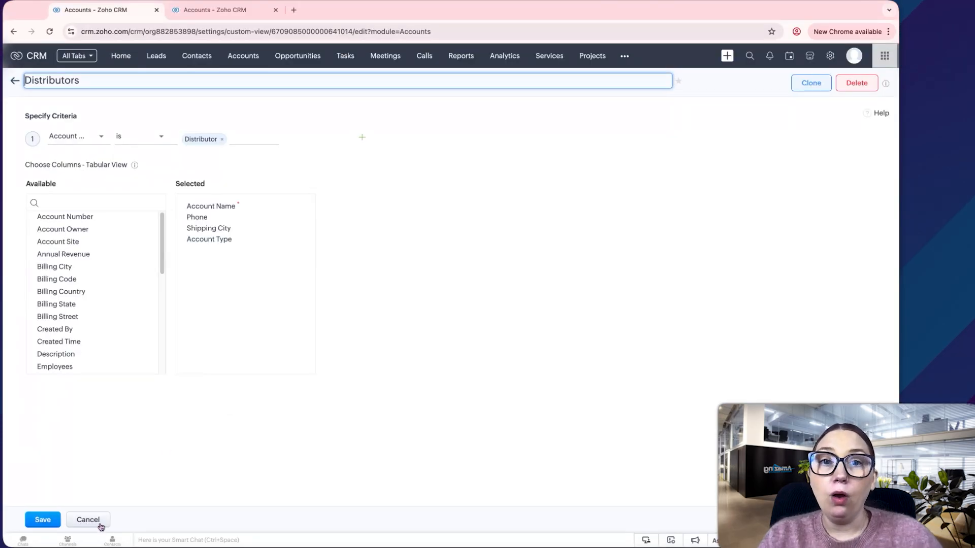
click(99, 524)
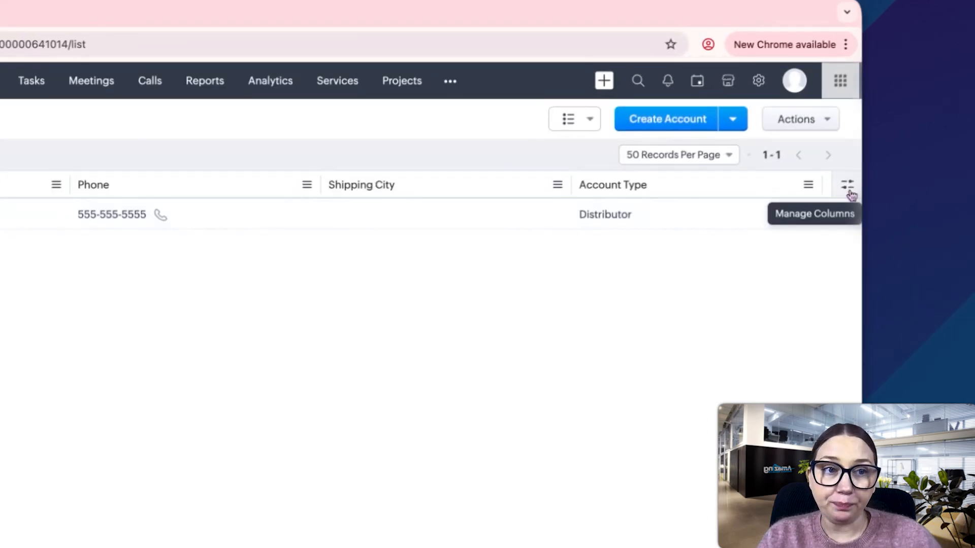
Place the Account Type column directly after Account Name, briefly include and exclude Account Site, and save the view's columns
click(849, 193)
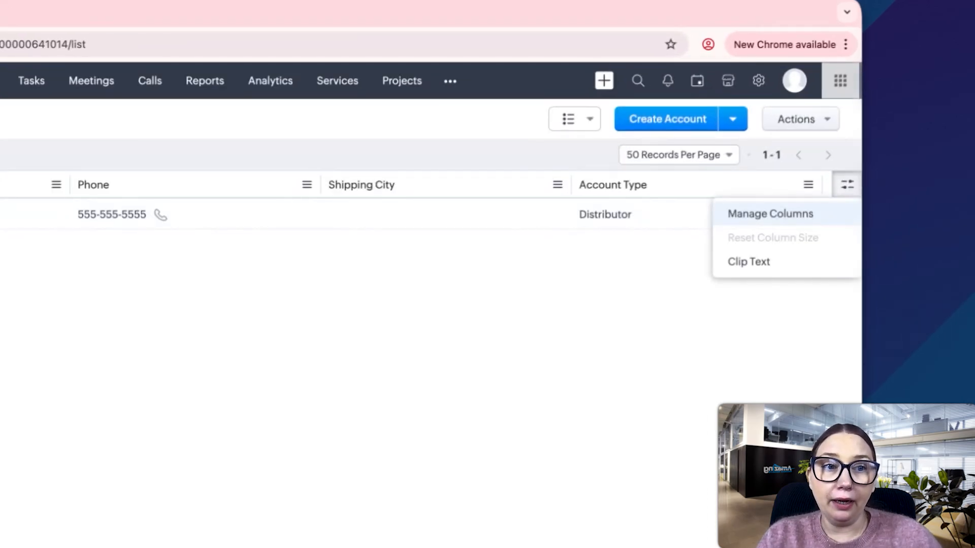
click(798, 216)
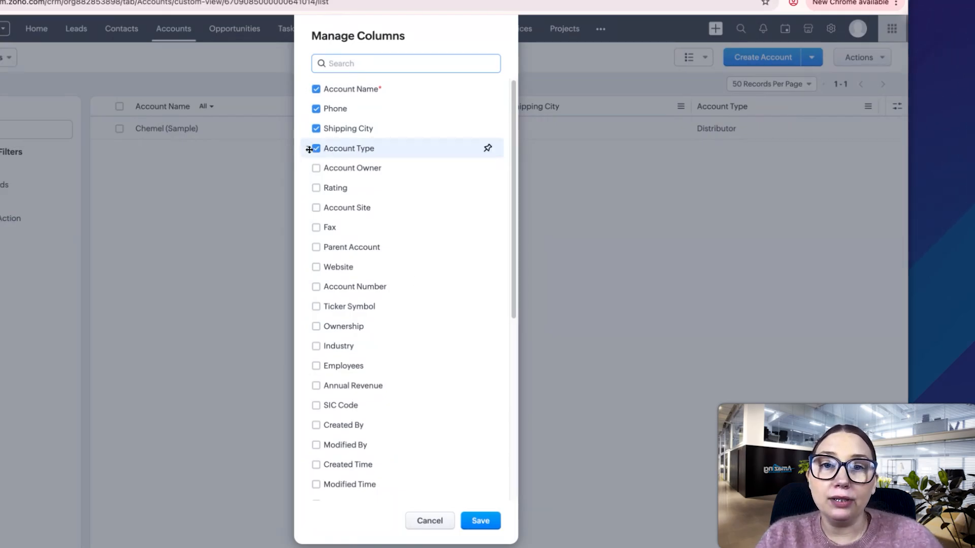
drag(310, 150, 310, 109)
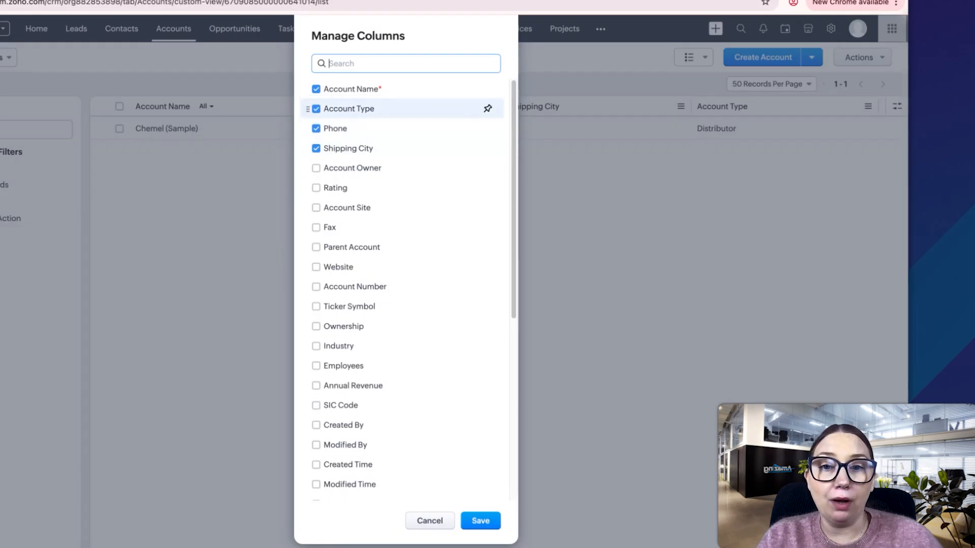
click(316, 208)
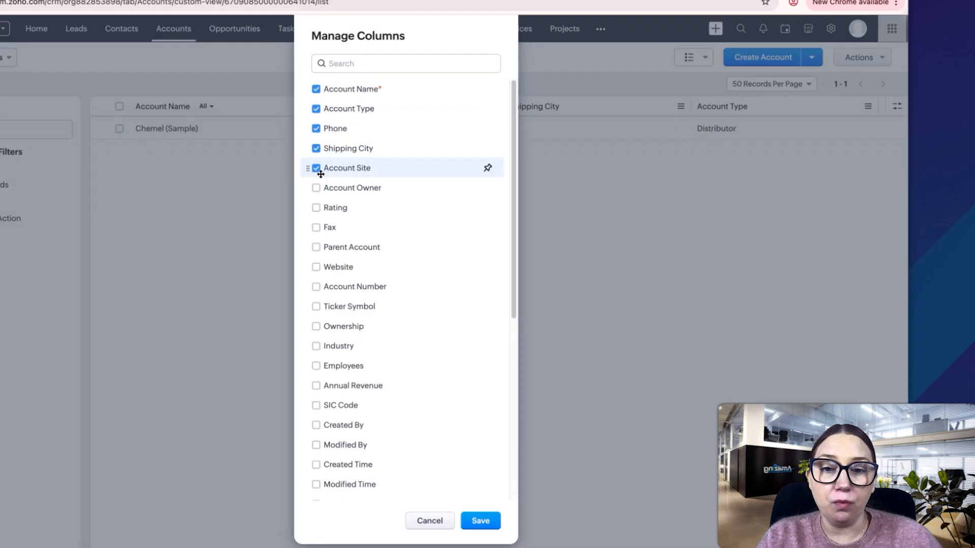
click(317, 171)
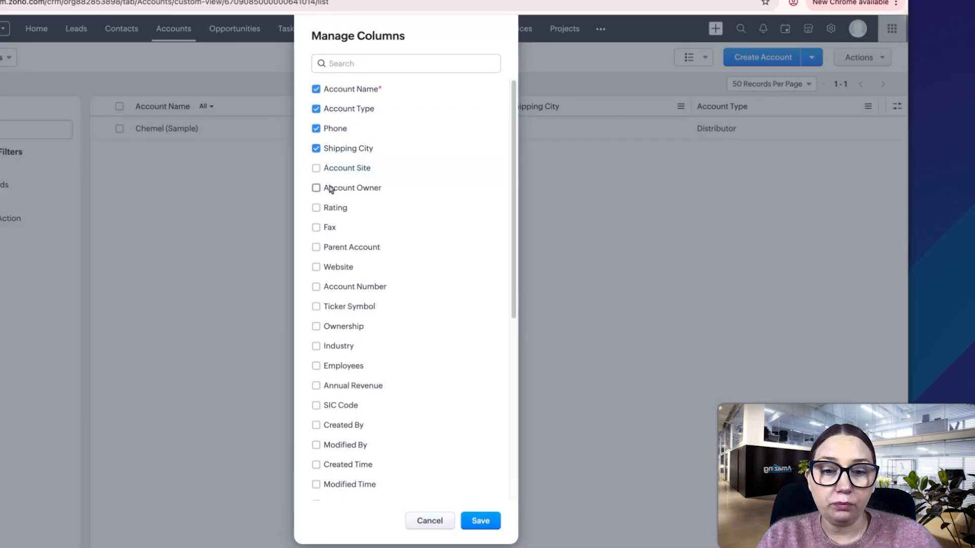
click(485, 524)
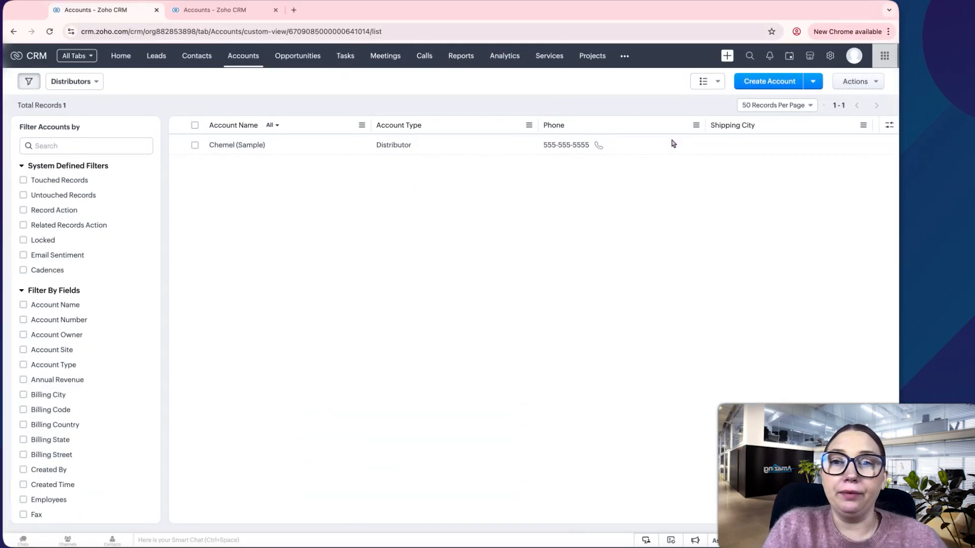
Mark the Distributors view as a favorite in the list of Accounts views
mouse_move(95, 89)
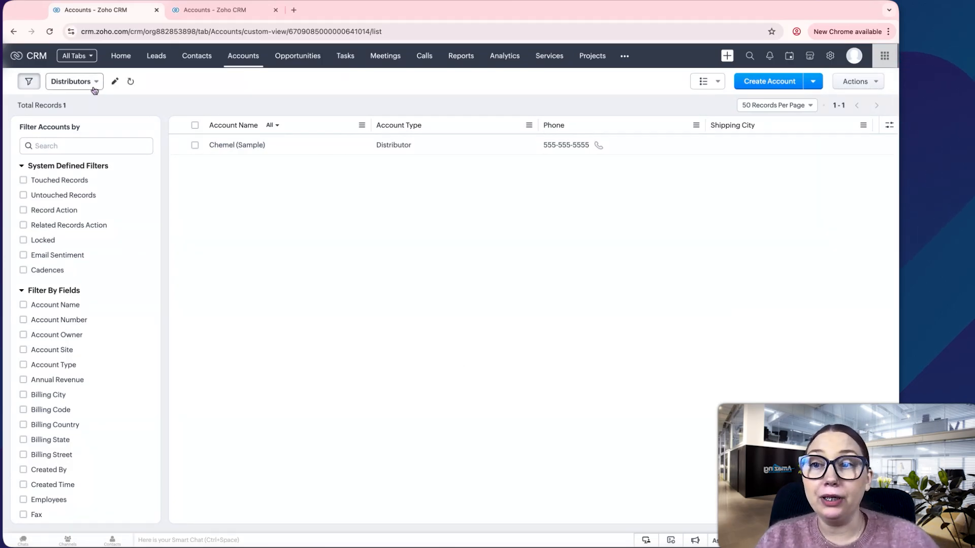
click(94, 90)
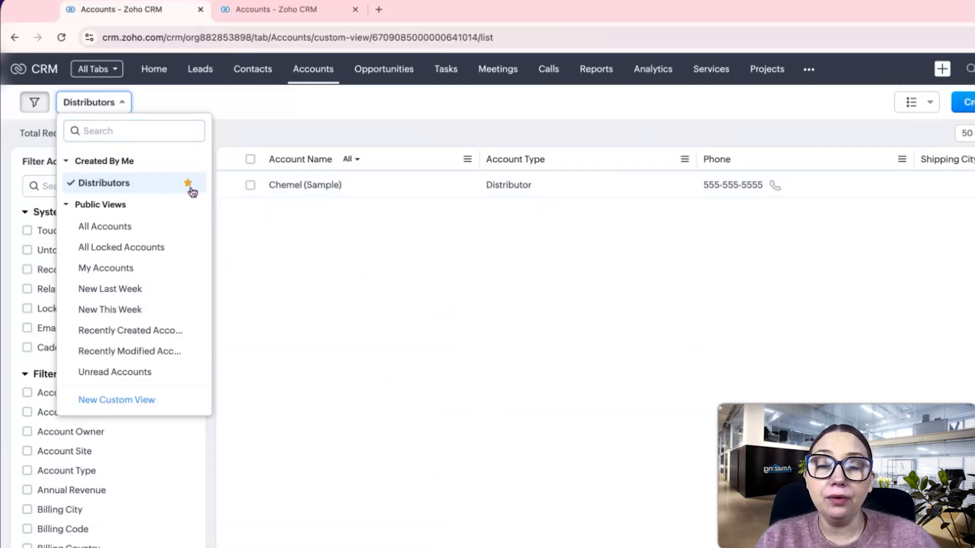
click(188, 186)
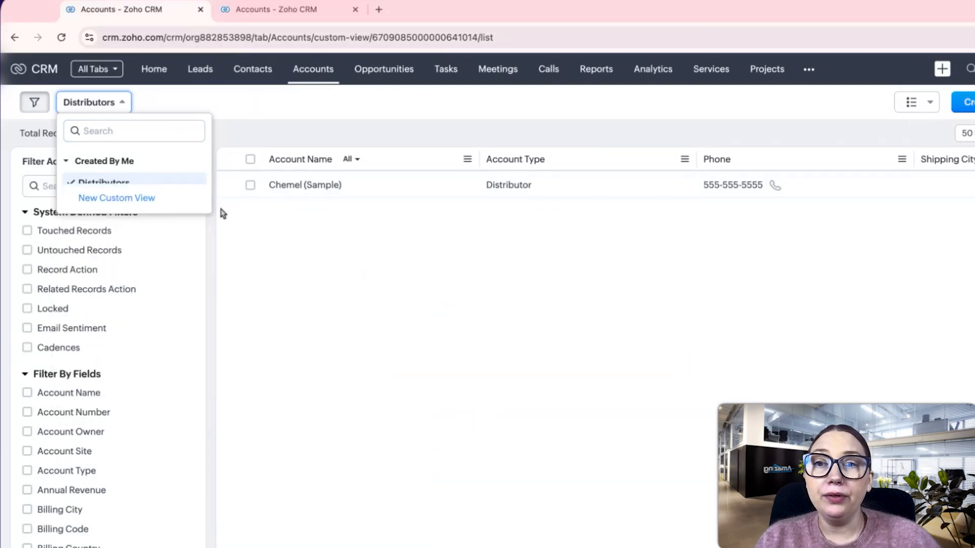
click(111, 103)
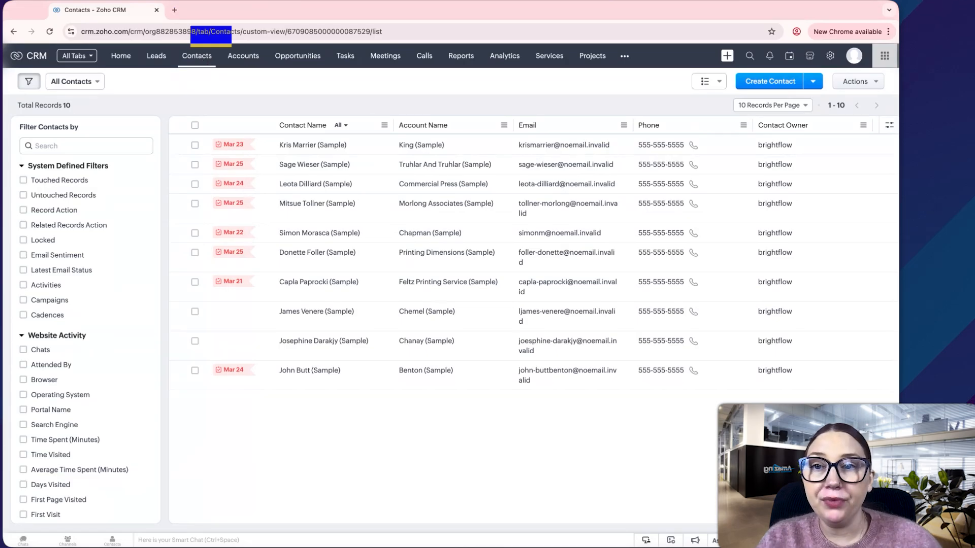
Switch the Contacts list to the My Contacts view, select all its records and start a mass email to them
click(79, 81)
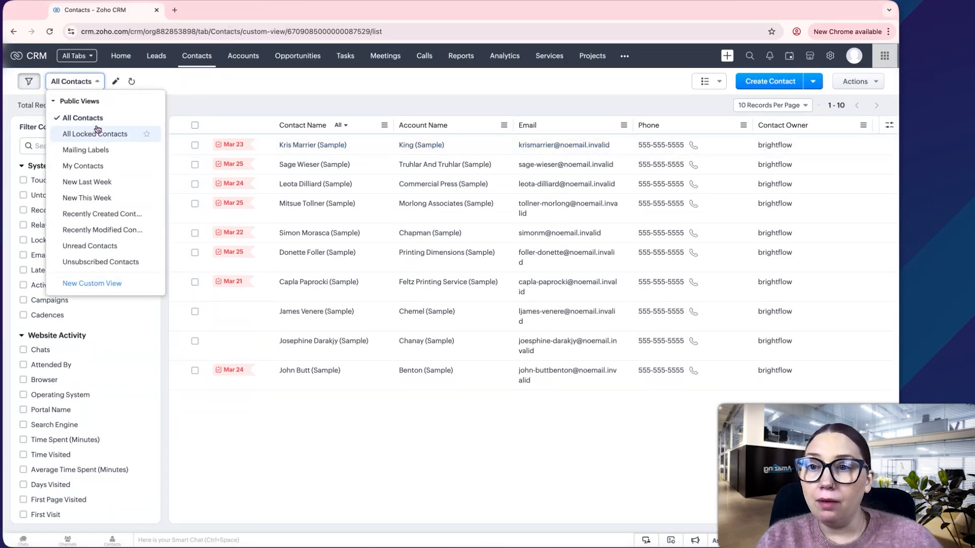
click(83, 166)
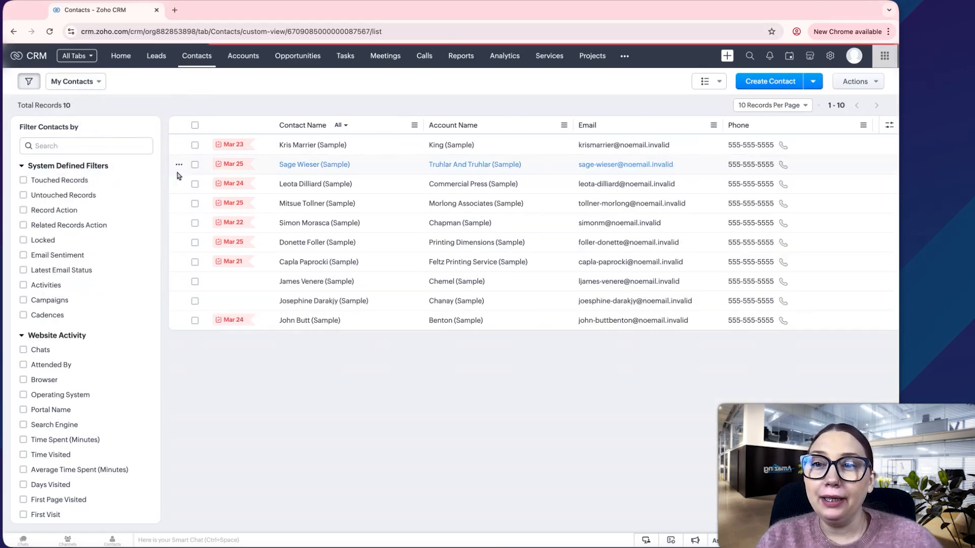
click(194, 126)
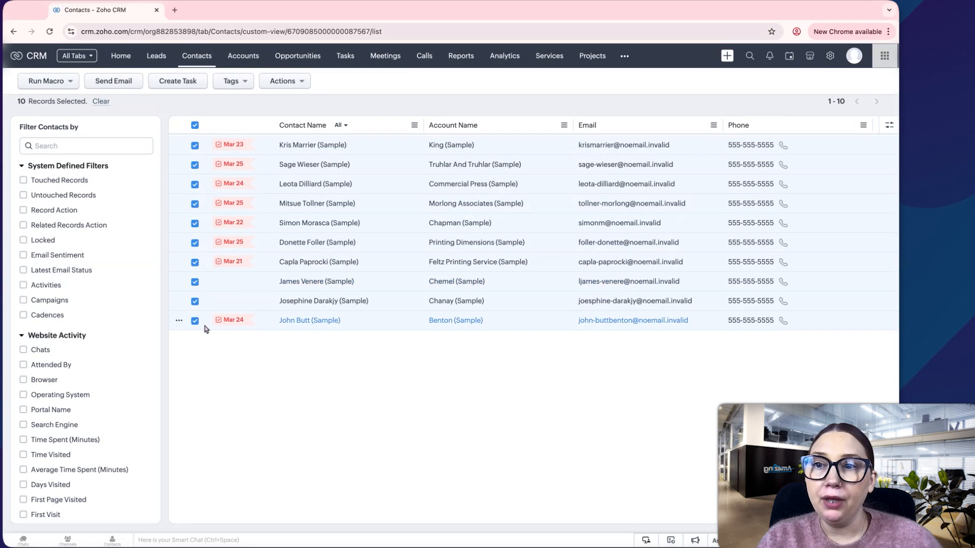
click(122, 82)
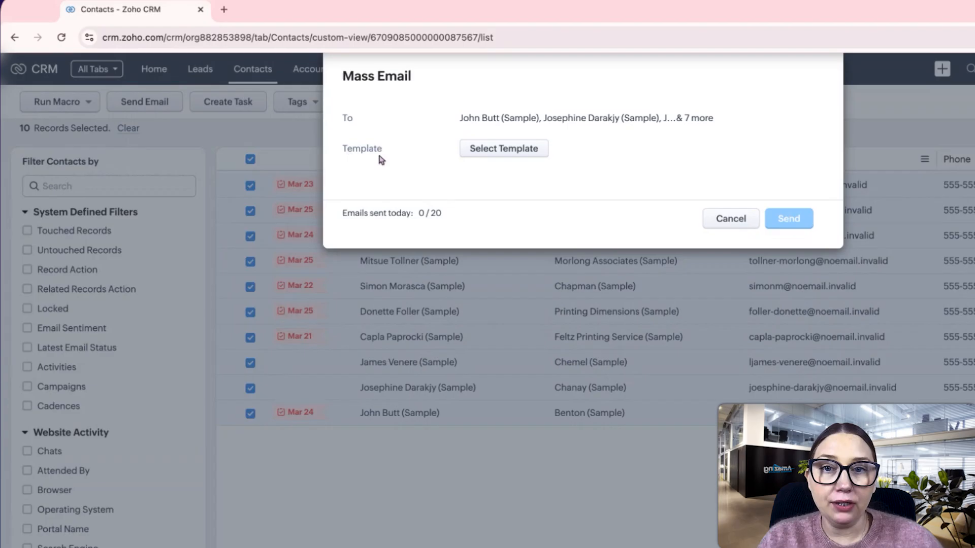
Look at the gallery for creating a new email template, return to the mass email and apply the Welcome Aboard template
click(534, 155)
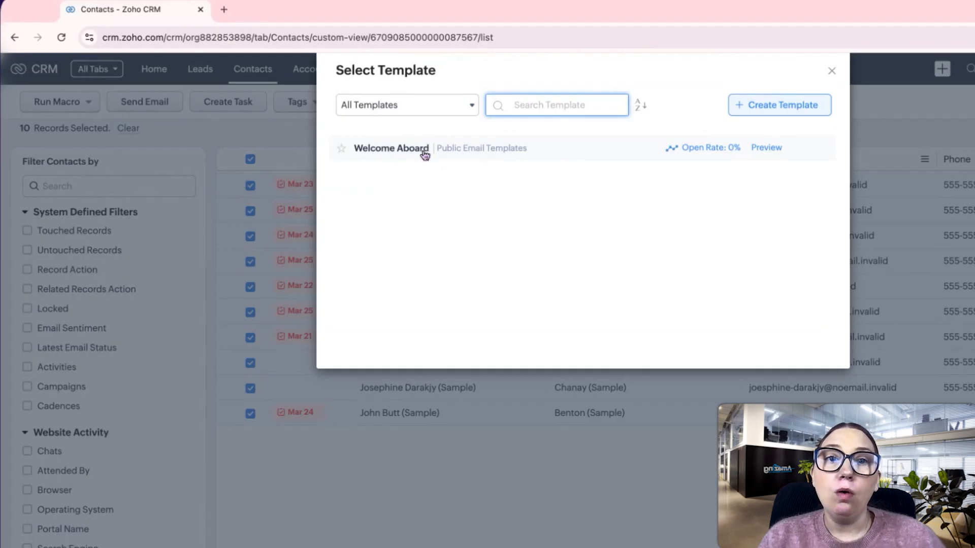
click(778, 117)
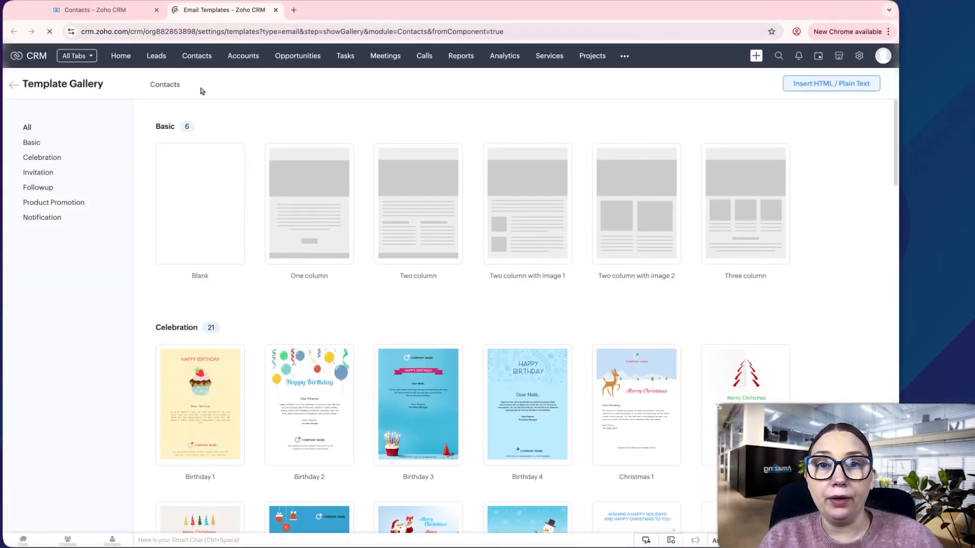
click(112, 18)
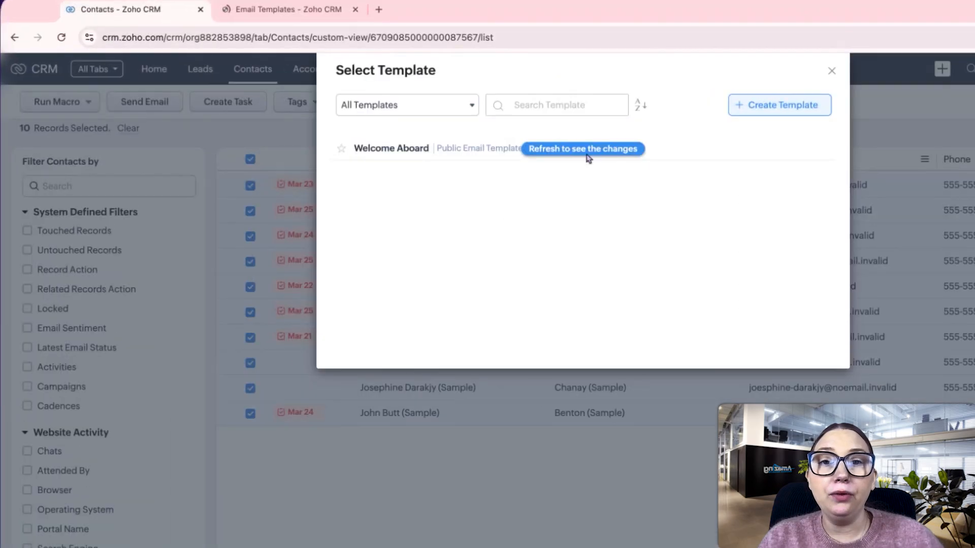
click(595, 152)
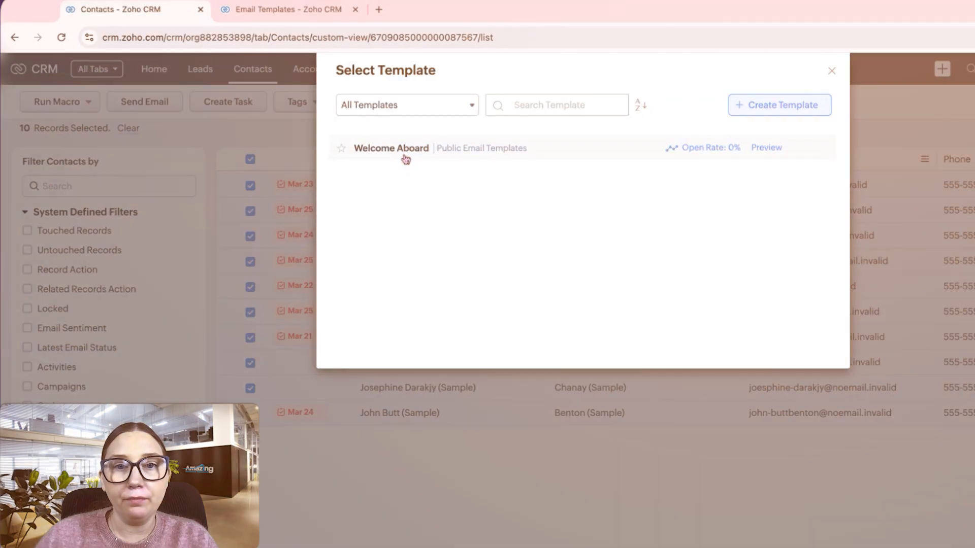
click(406, 159)
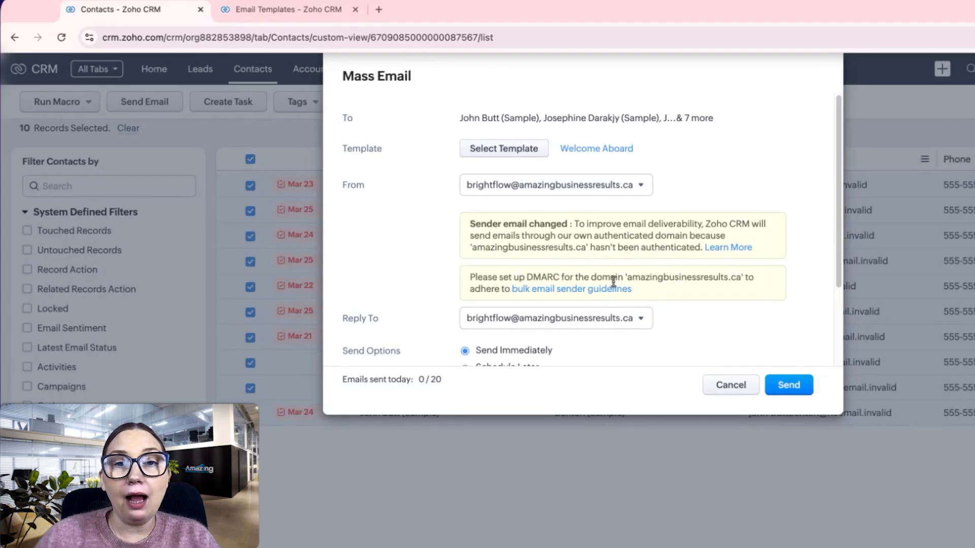
Review the available From and Reply To addresses of the mass email without changing them
scroll(613, 281, down, 1)
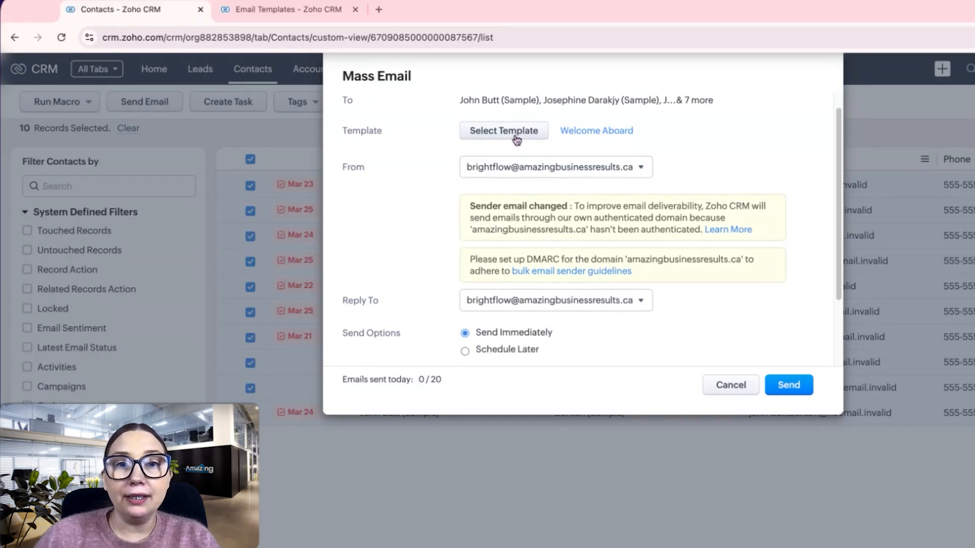
click(538, 171)
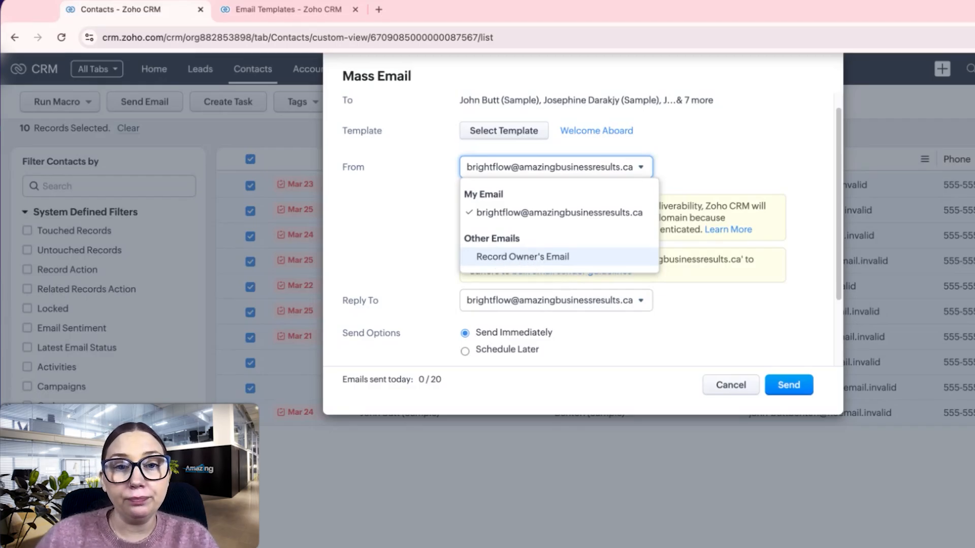
click(445, 228)
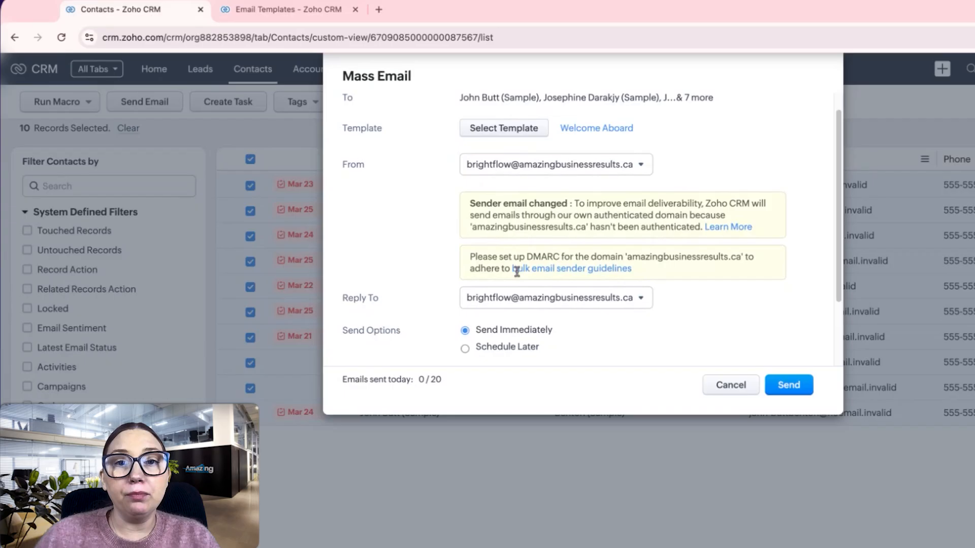
scroll(525, 243, down, 2)
click(555, 220)
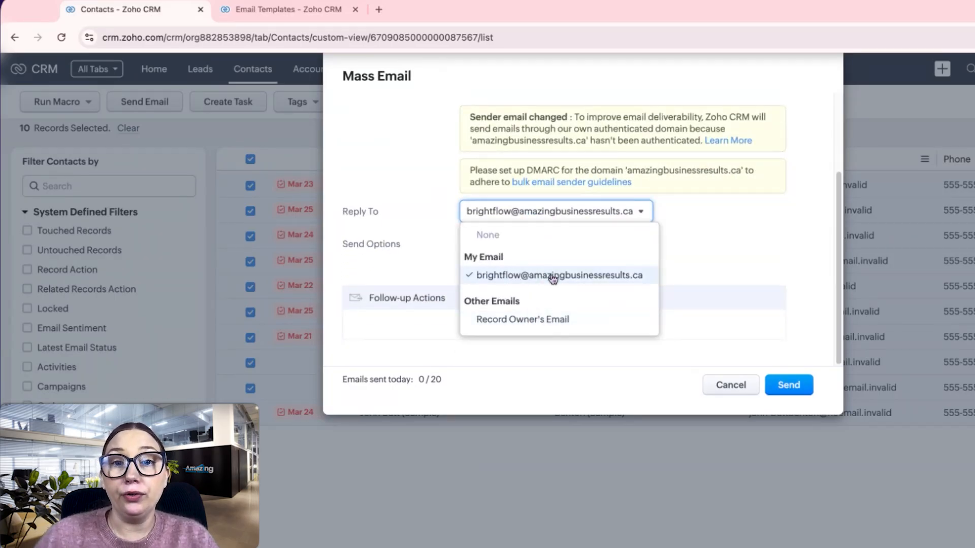
click(709, 245)
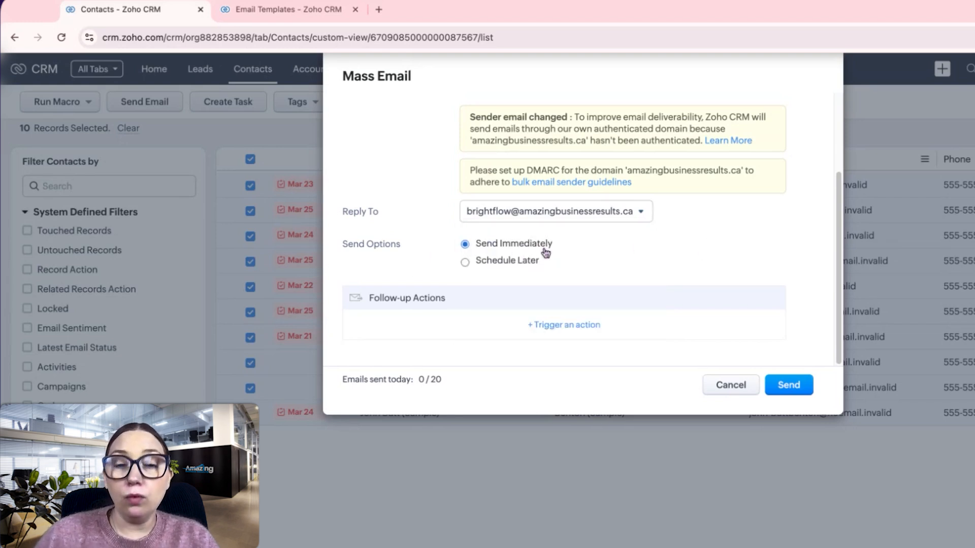
Set the mass email's send option to Schedule Later and review the date and time settings
click(501, 263)
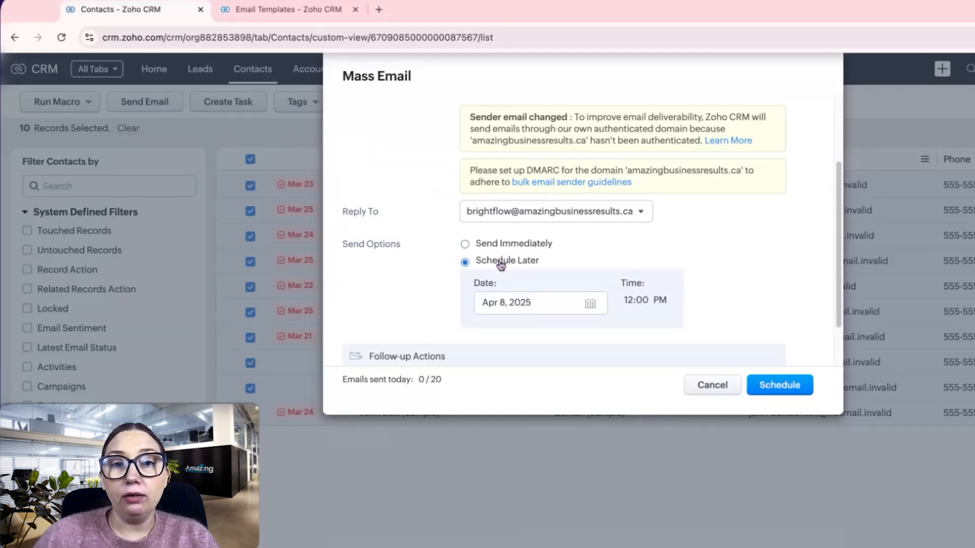
scroll(545, 293, down, 2)
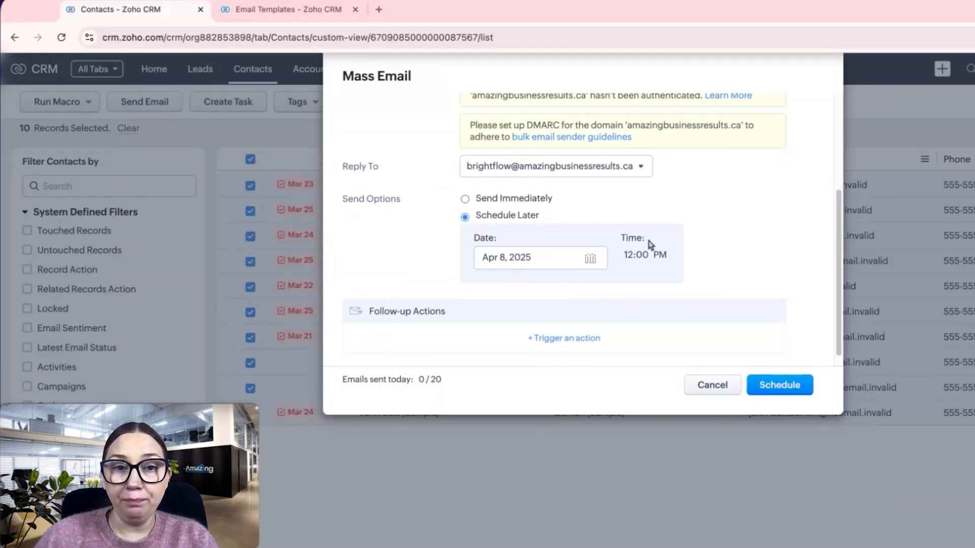
scroll(638, 275, down, 1)
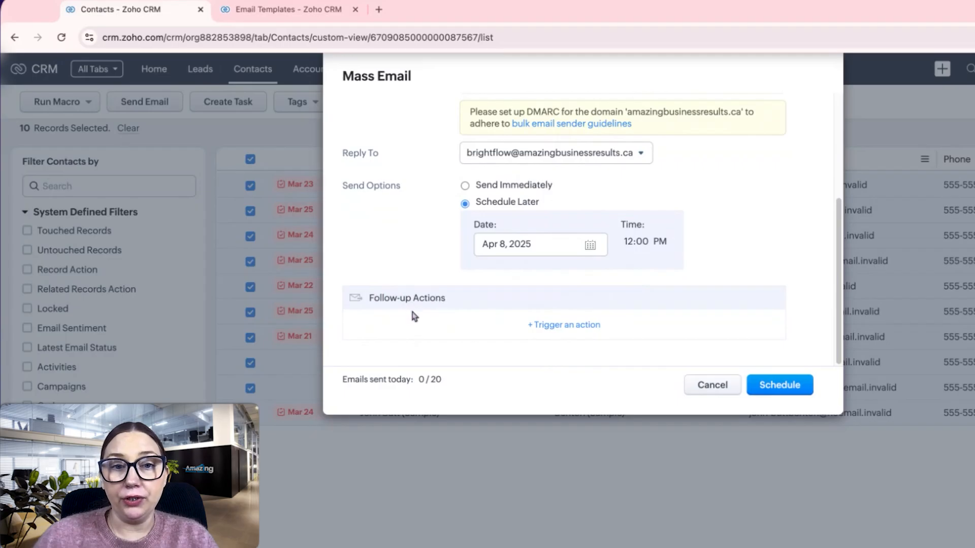
Add a follow-up action for when the email is opened that schedules a call with a start time of 2 hours
click(571, 331)
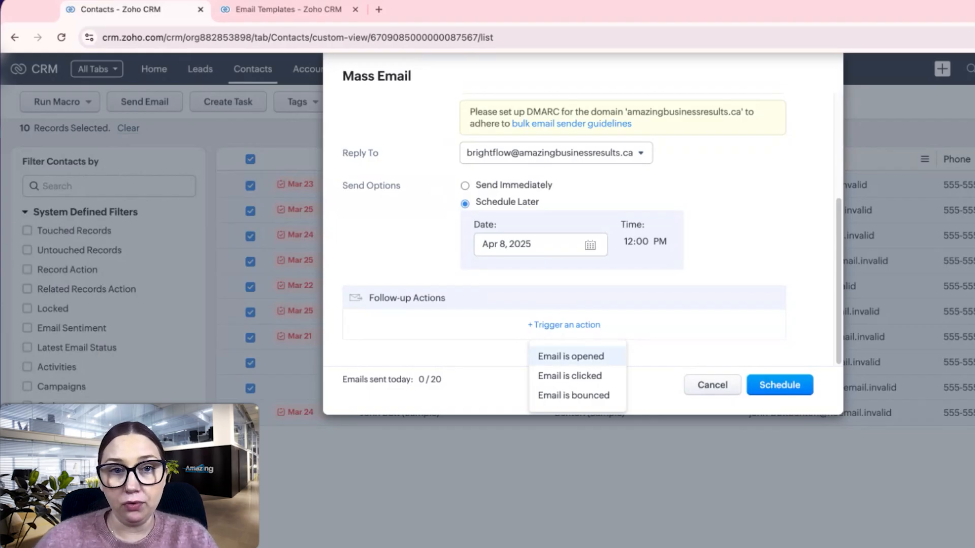
click(570, 356)
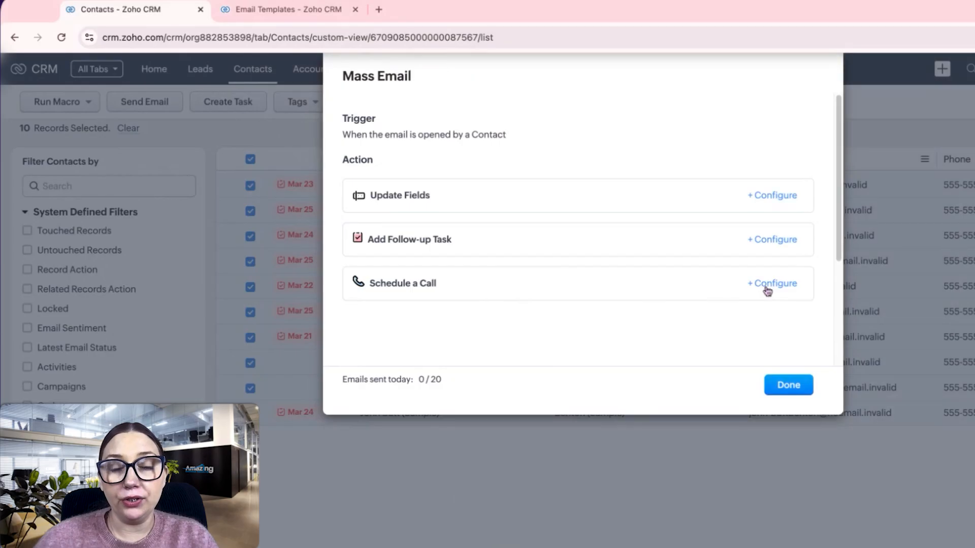
click(766, 283)
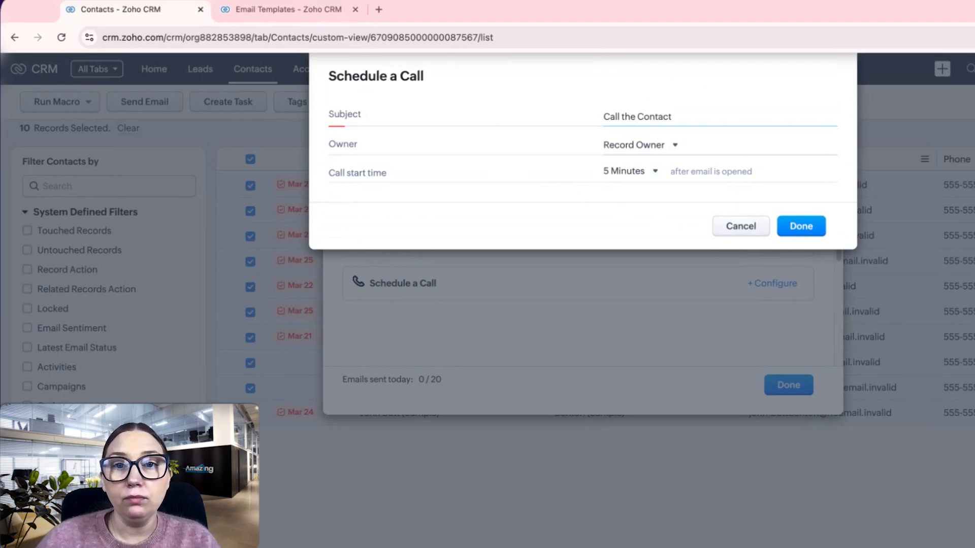
click(654, 172)
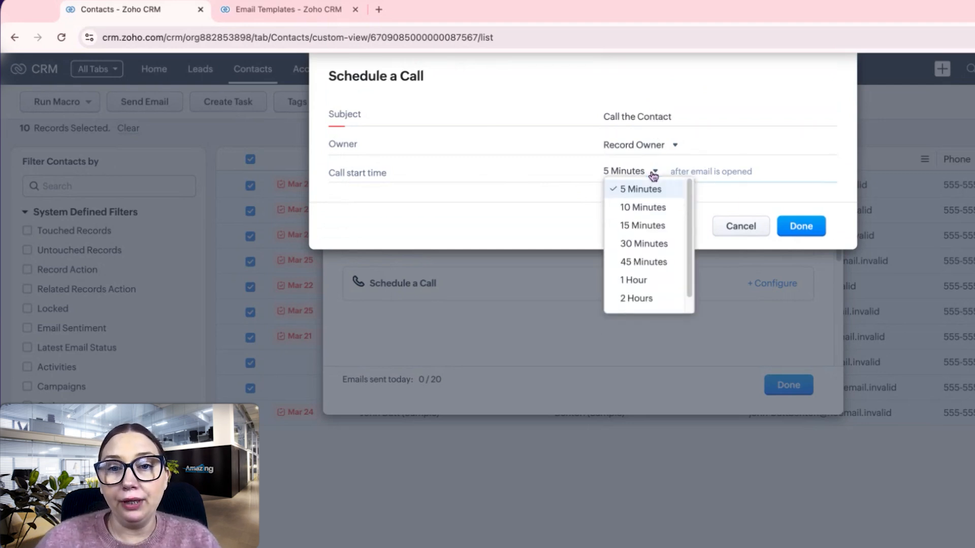
scroll(654, 277, down, 1)
click(657, 289)
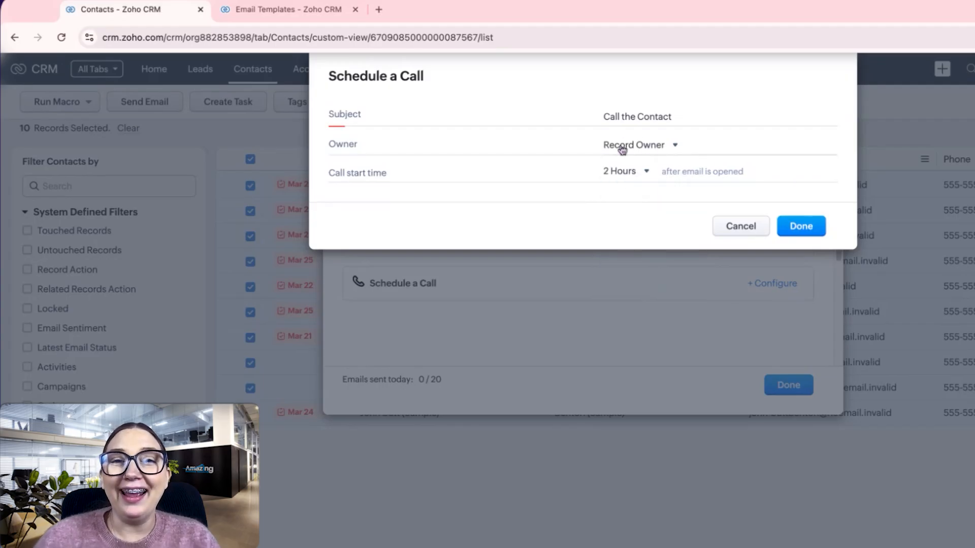
click(632, 175)
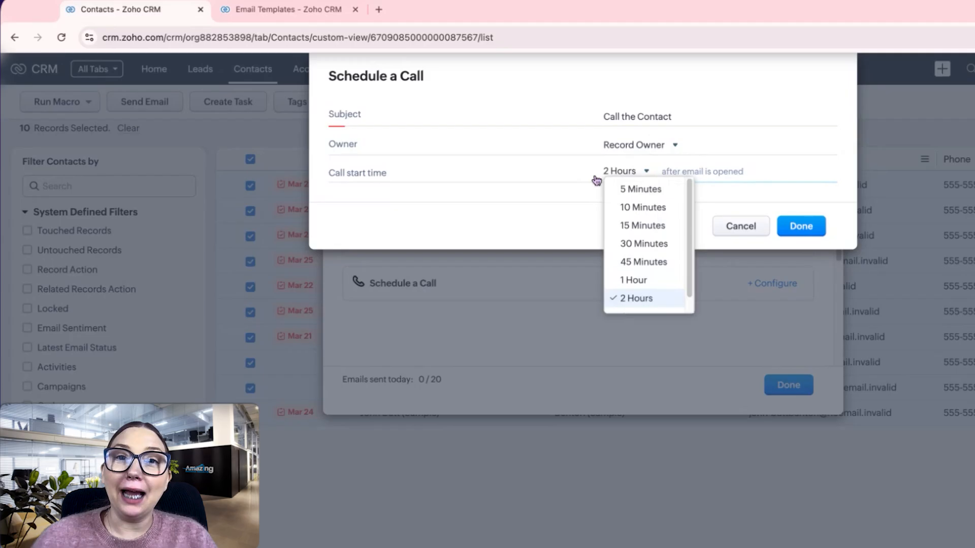
click(541, 204)
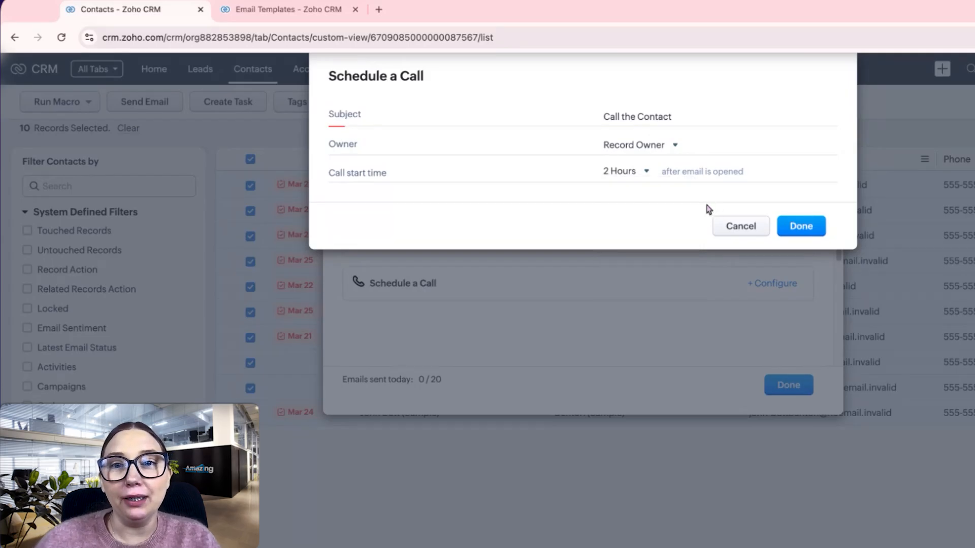
click(801, 226)
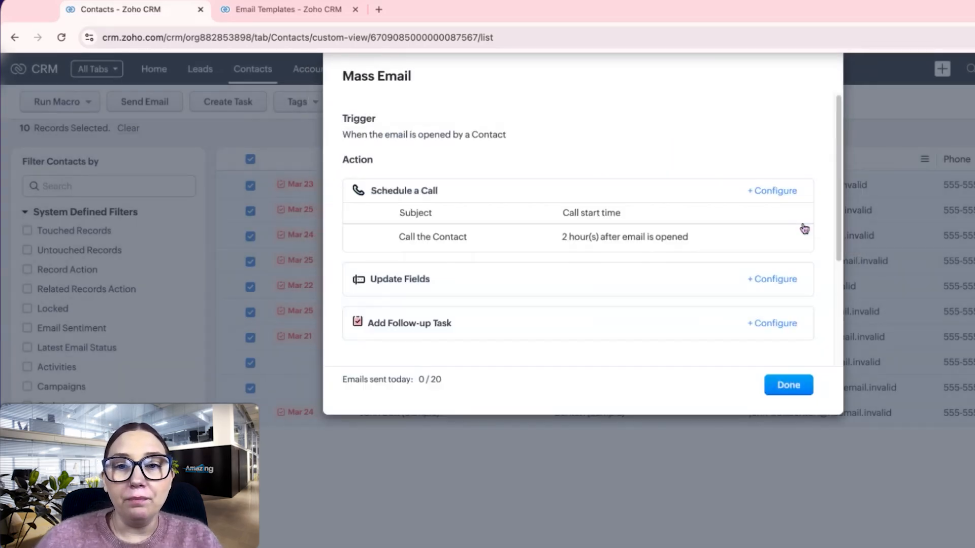
click(801, 386)
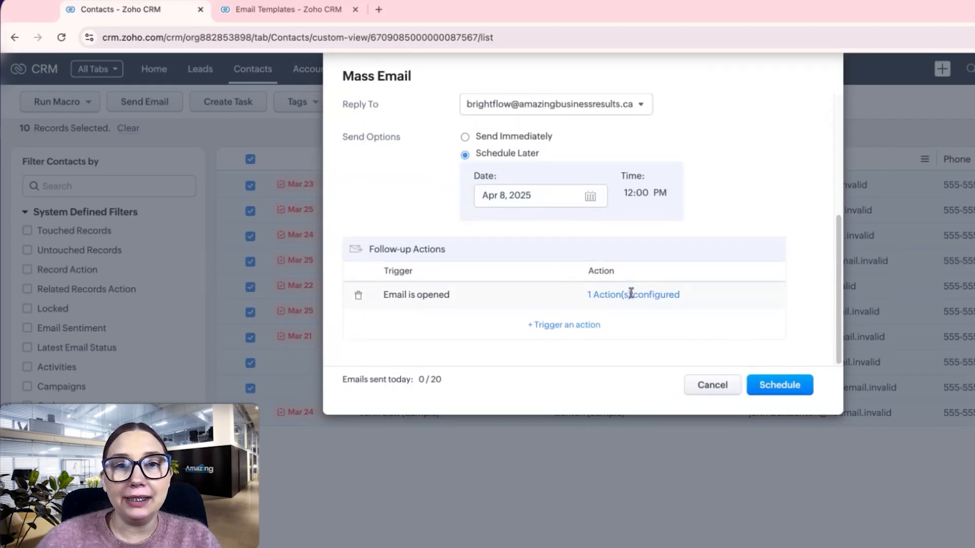
Set the mass email's send option back to Send Immediately
scroll(624, 283, up, 1)
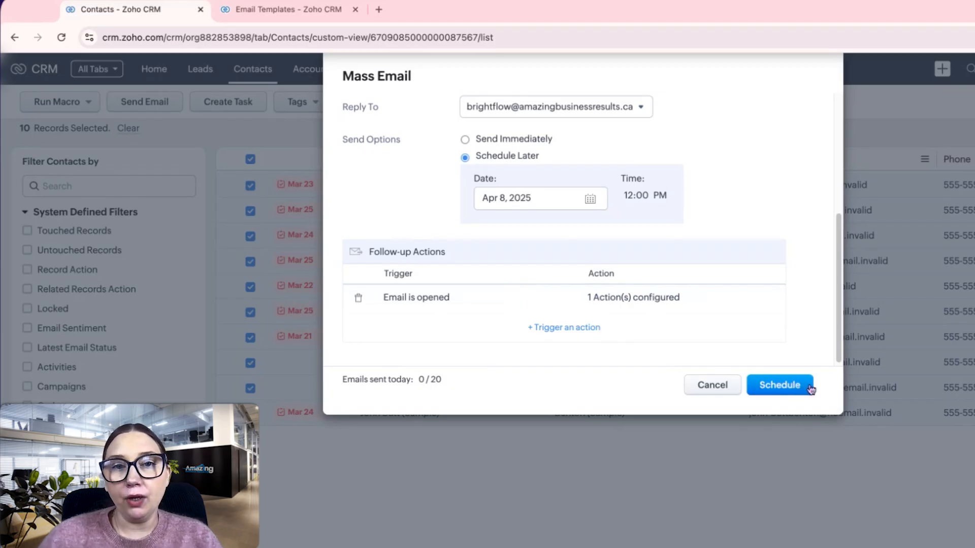
click(465, 139)
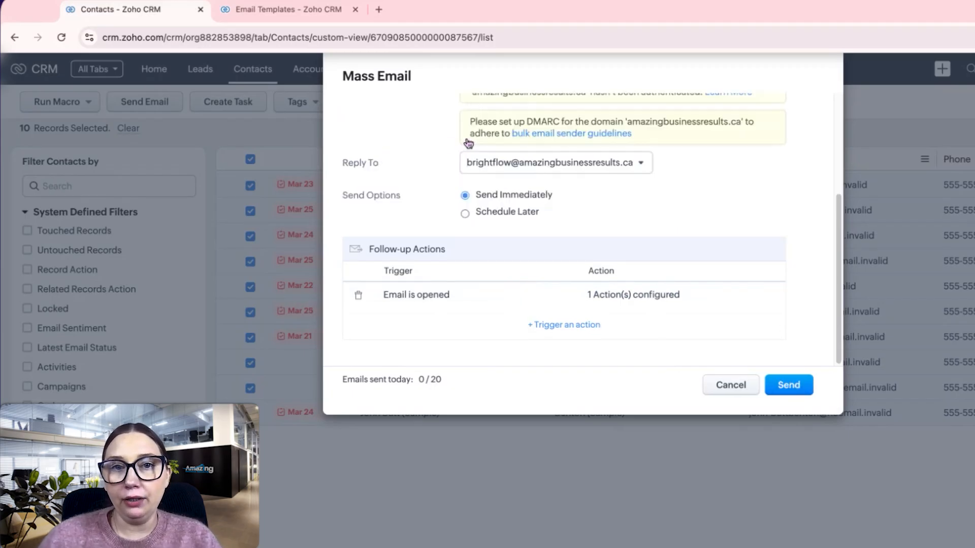